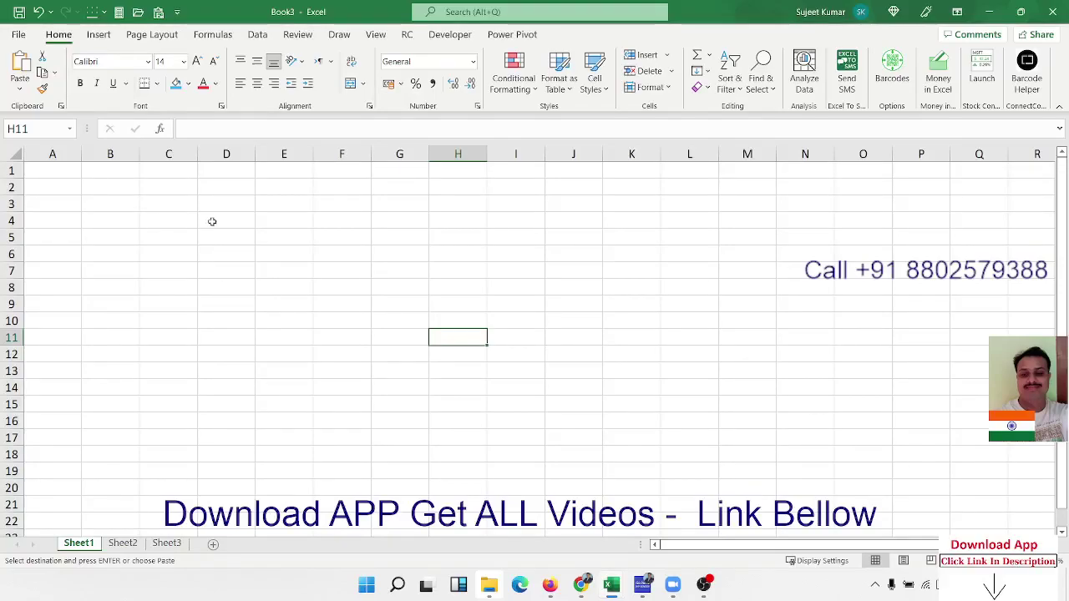
Fill D2:I22 with a custom pale yellow (RGB 253, 253, 207).
mouse_move(226, 187)
left_mouse_down()
mouse_move(571, 200)
mouse_move(528, 526)
left_mouse_up()
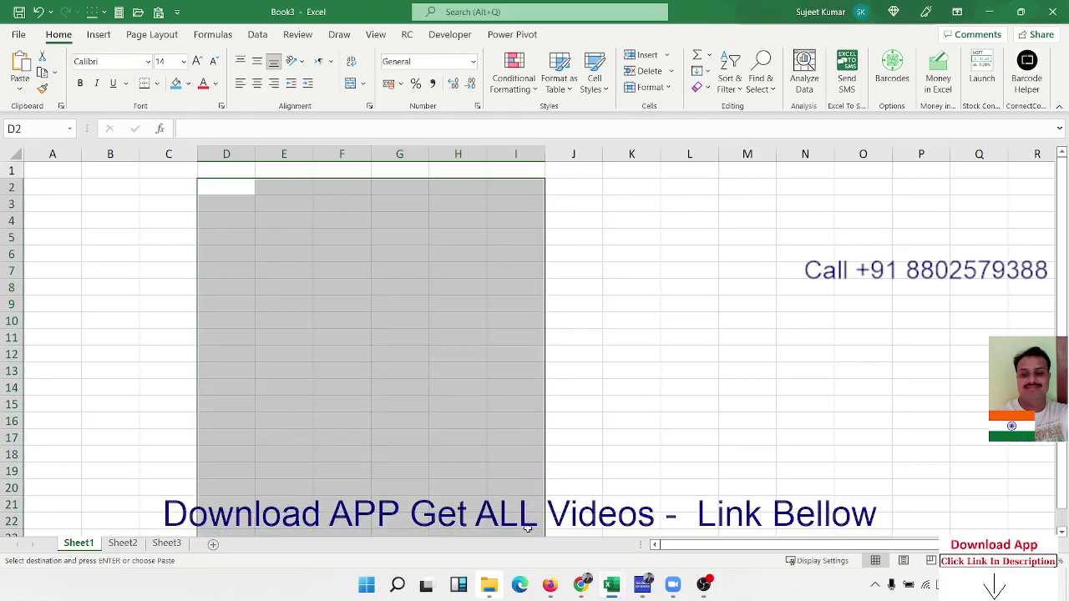
left_click(189, 84)
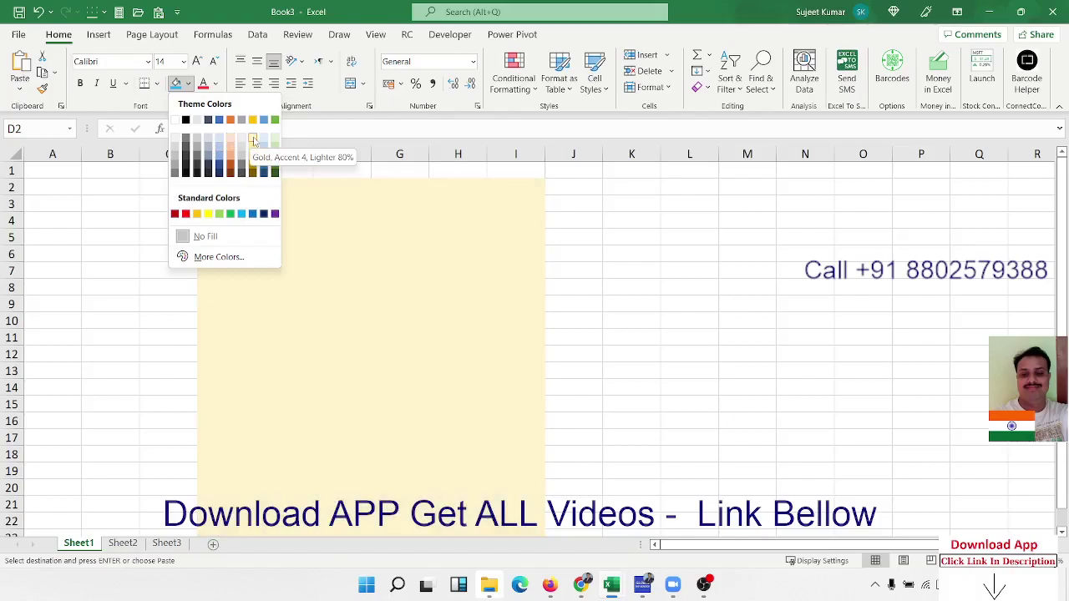
left_click(219, 258)
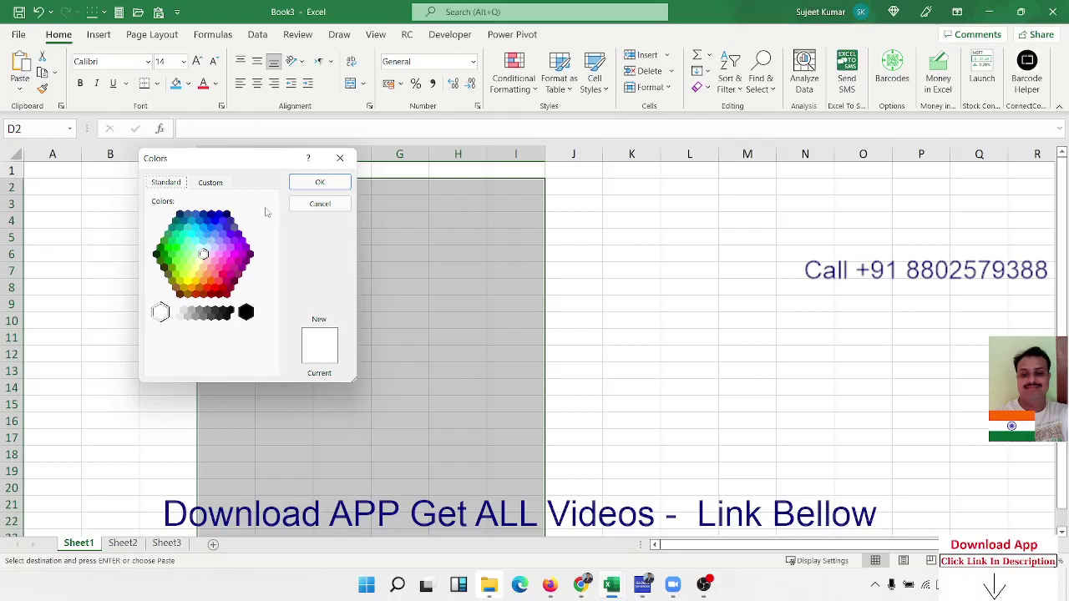
left_click(215, 184)
left_click(168, 216)
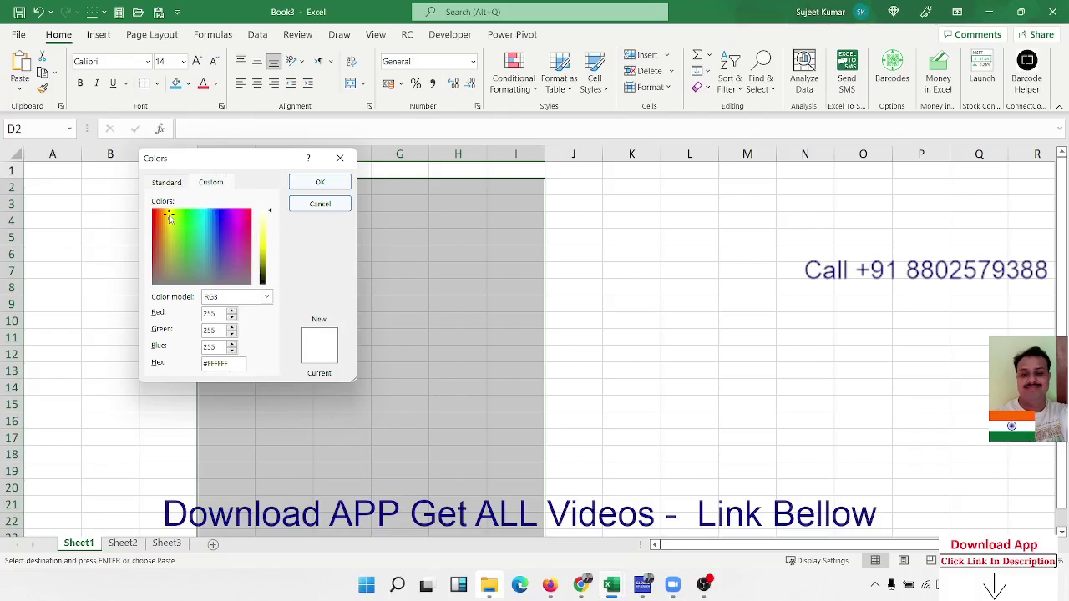
left_click_drag(270, 214, 270, 222)
left_click(319, 182)
left_click(483, 276)
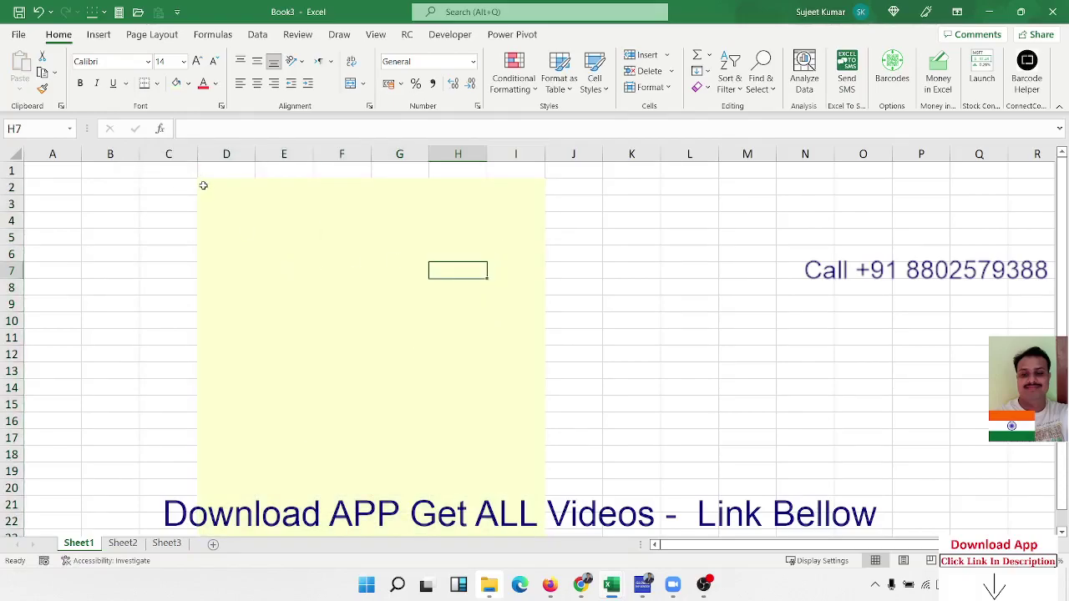
Fill the top band D2:I6 light blue.
left_click_drag(203, 185, 495, 244)
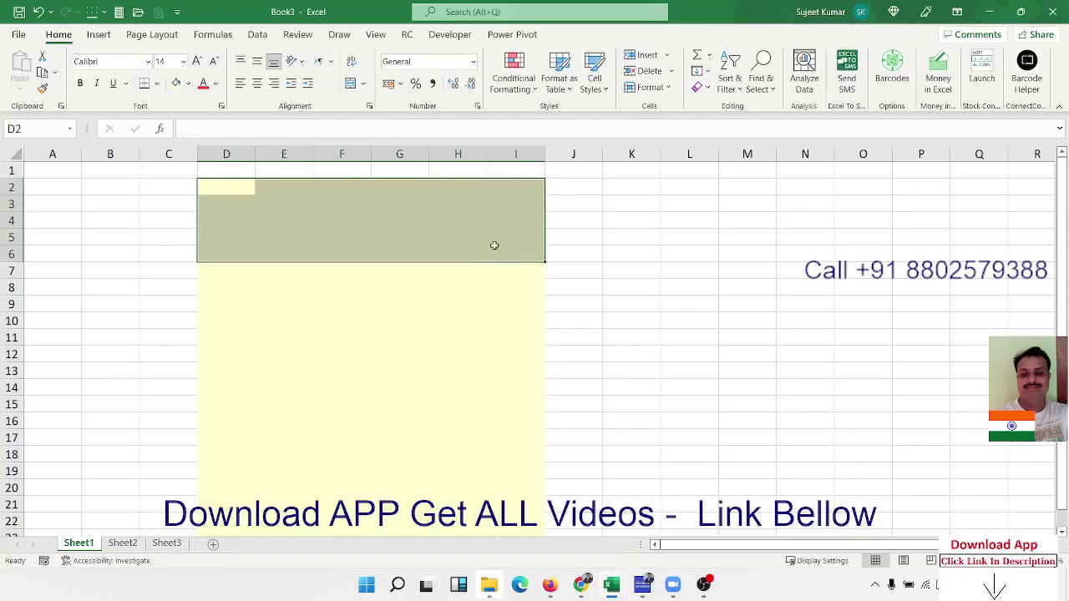
left_click(189, 84)
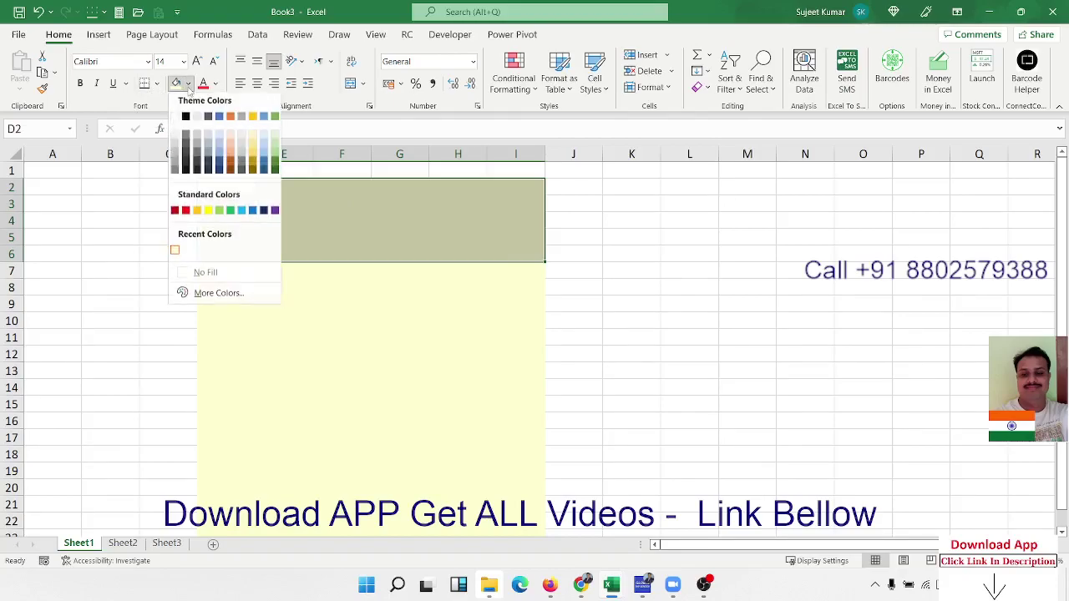
left_click(240, 214)
left_click(353, 375)
Fill the bottom band D21:I23 with the same light blue.
scroll(288, 355, "down", 3)
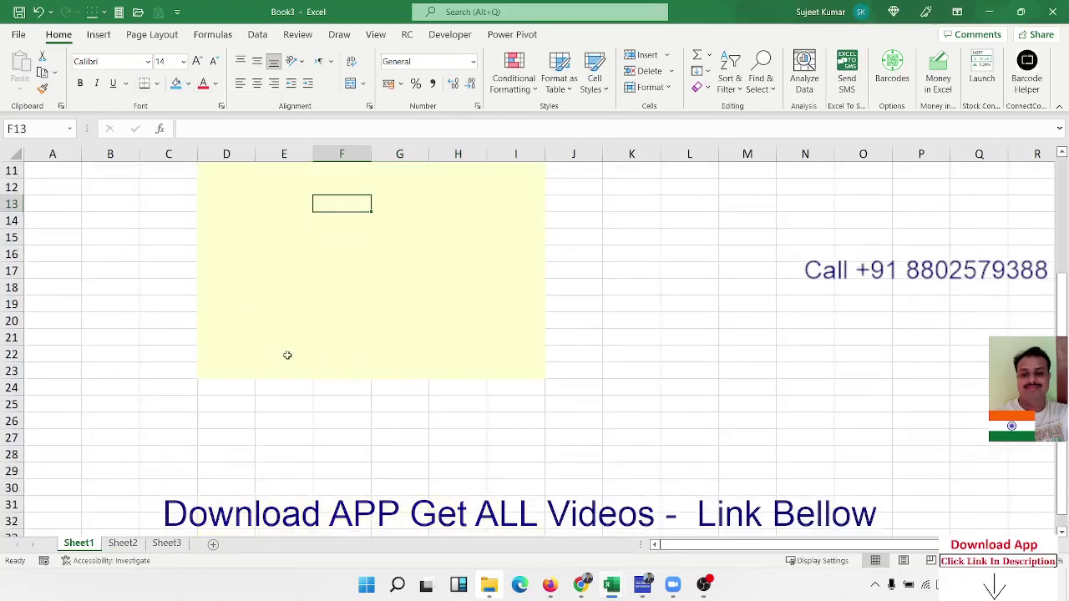
left_click_drag(204, 344, 495, 364)
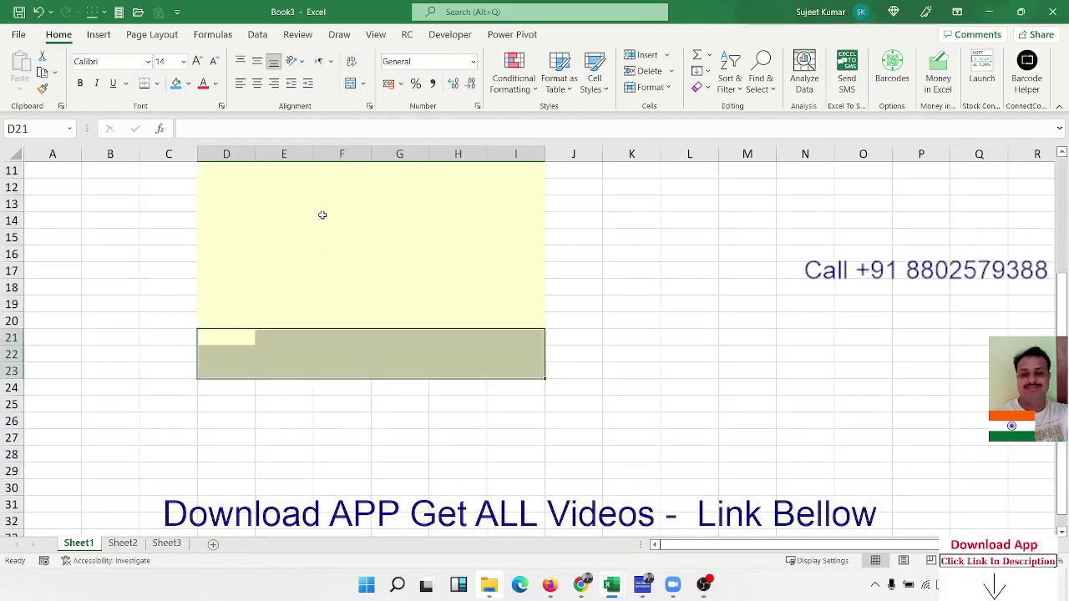
left_click(175, 83)
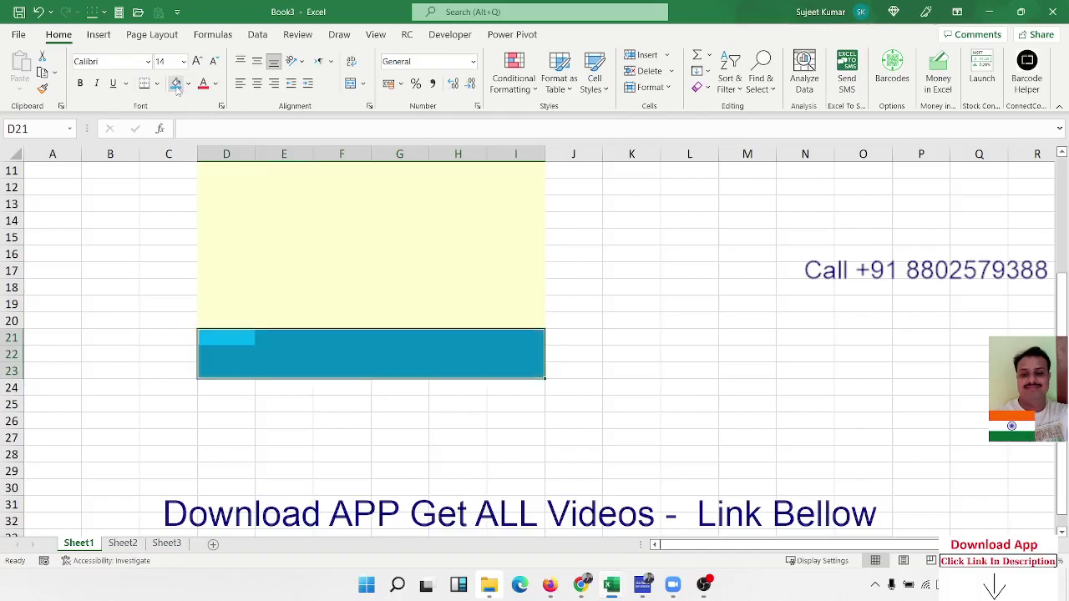
left_click(599, 299)
scroll(618, 386, "up", 3)
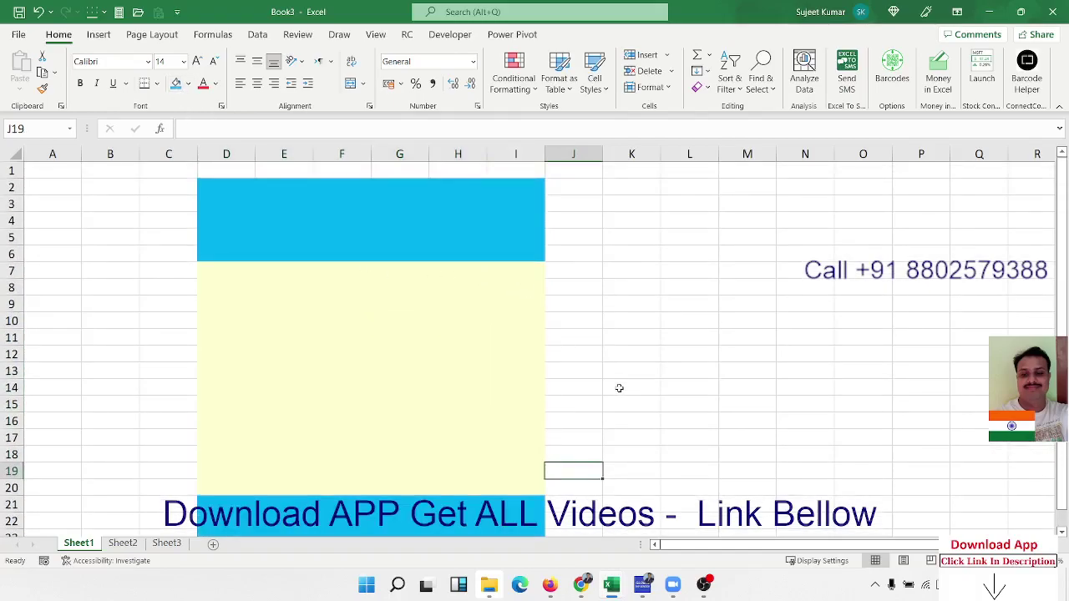
scroll(609, 384, "down", 3)
scroll(565, 354, "up", 3)
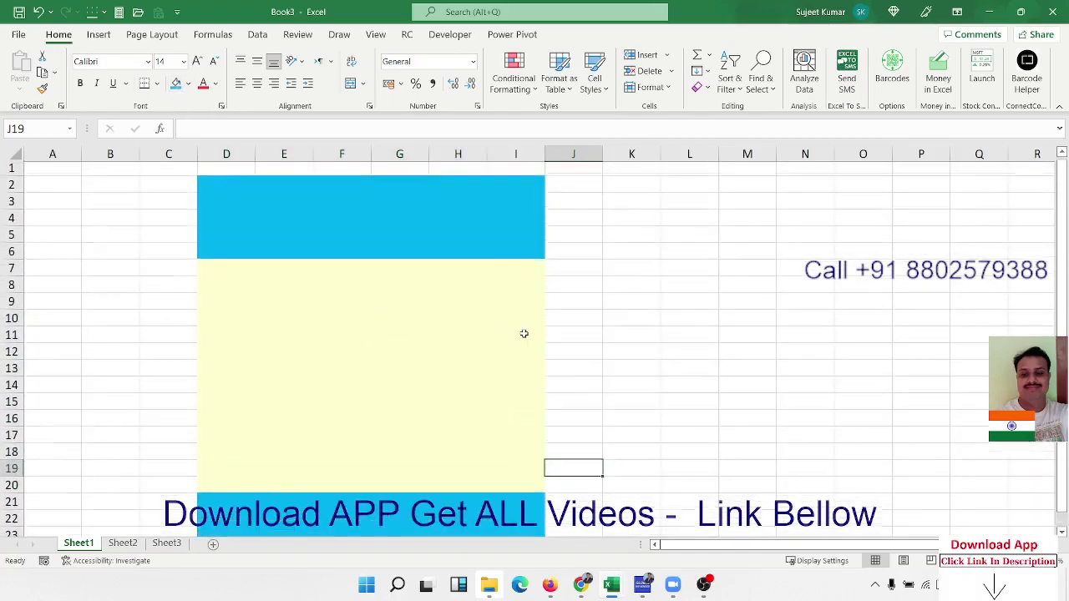
Delete column H so the card spans D to H, then select D21:H23.
left_click(457, 154)
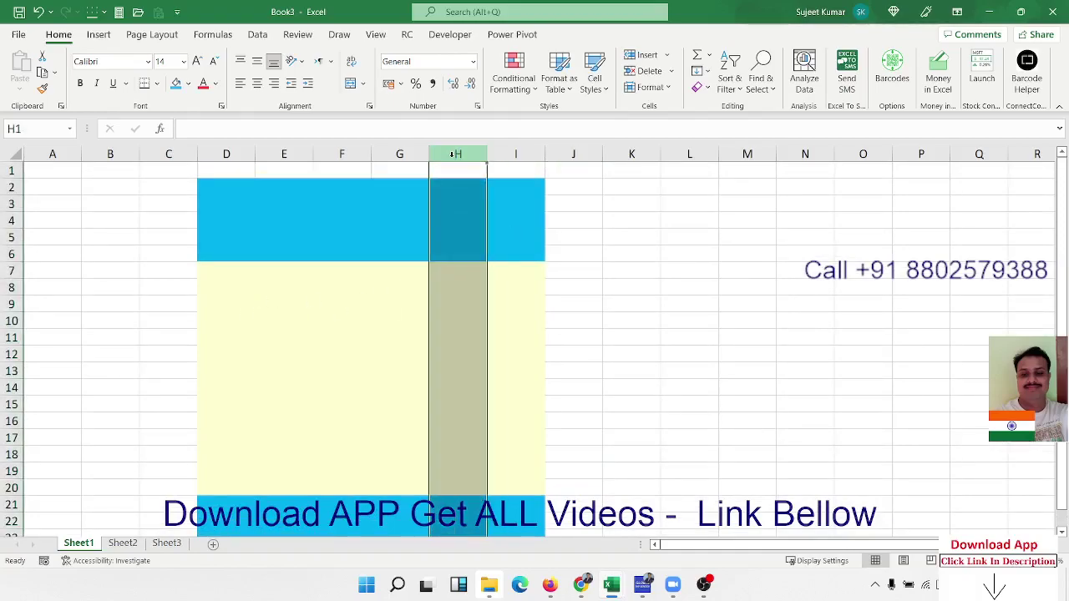
left_click(316, 317)
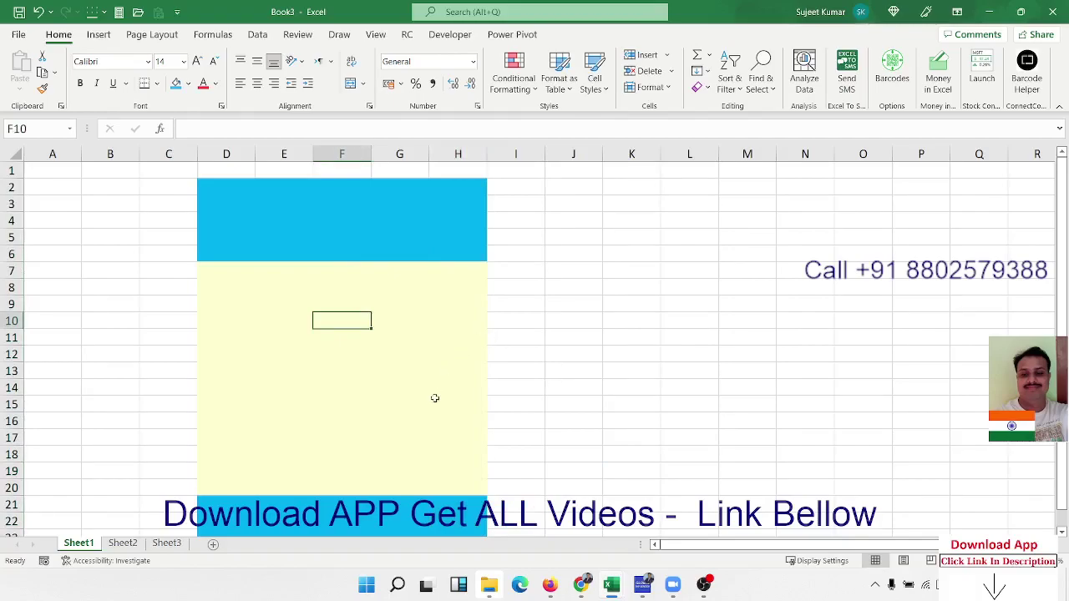
scroll(277, 476, "down", 3)
left_click_drag(234, 337, 463, 367)
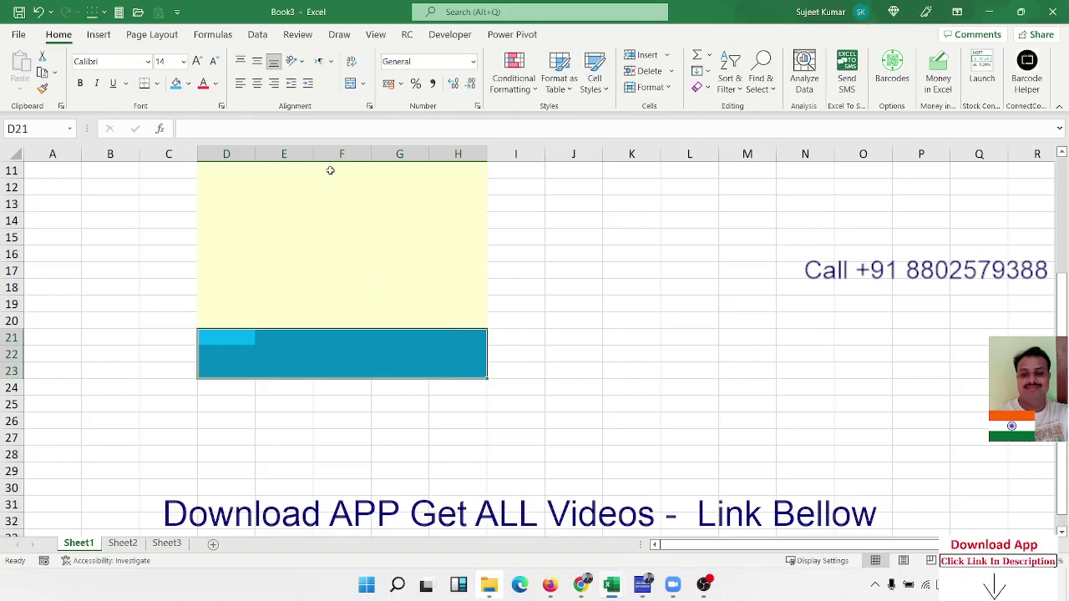
Merge and centre D21:H23 and enter the title 'IDENTITY CARD'.
left_click(350, 84)
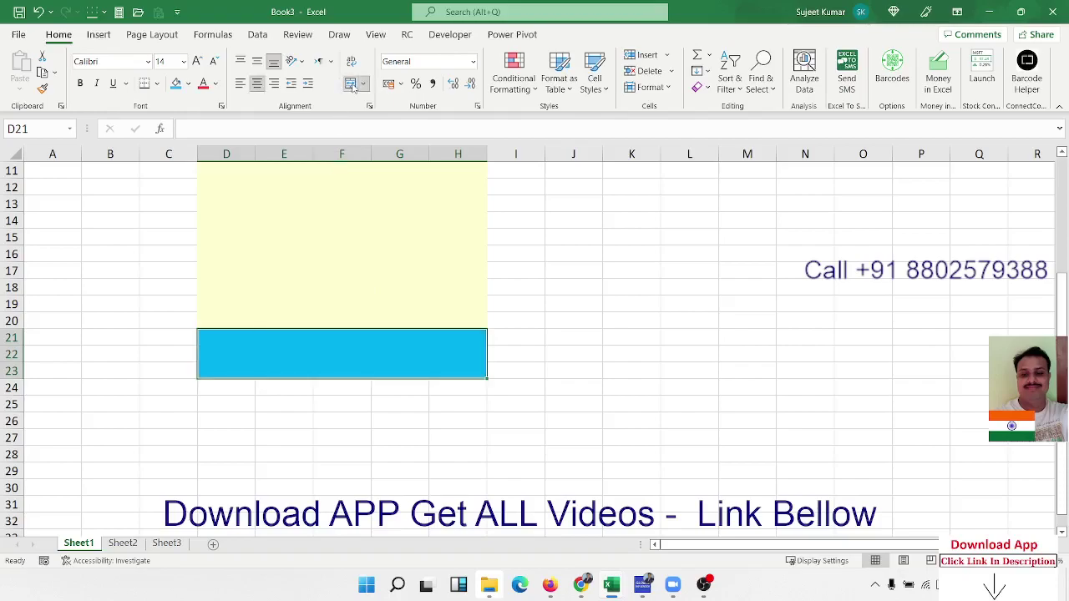
left_click(331, 385)
left_click(321, 359)
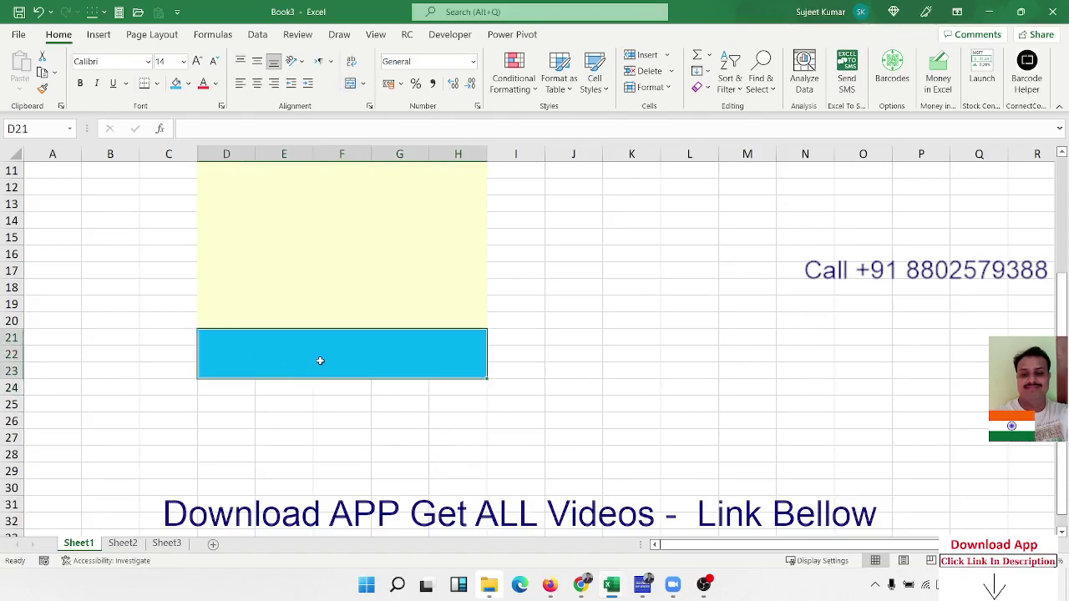
double_click(372, 346)
type("IDE")
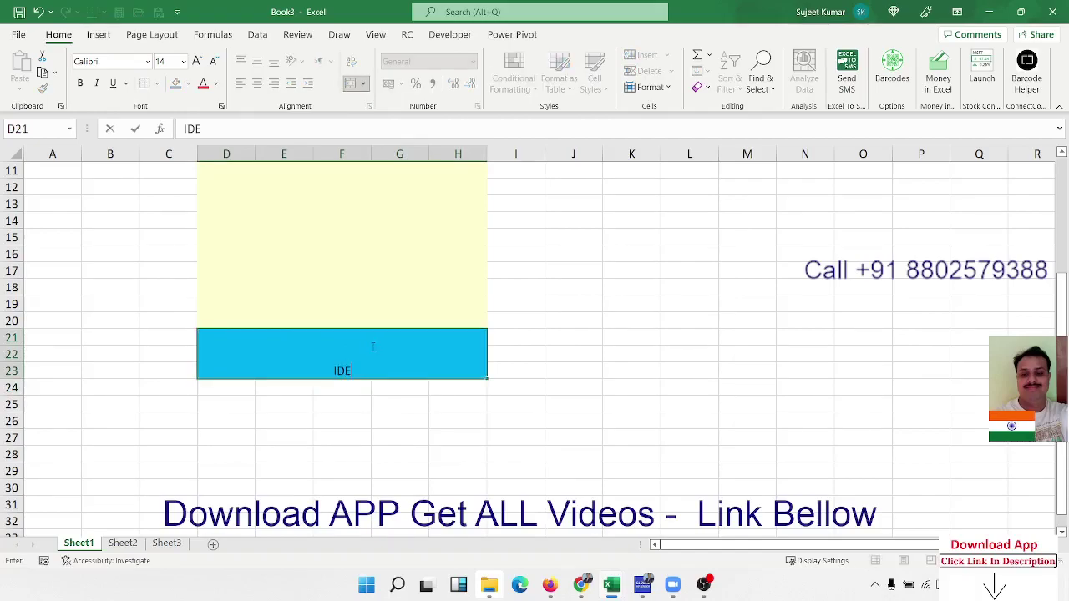
type("NT")
type("IT")
type("Y")
type(" Car")
key("BackSpace")
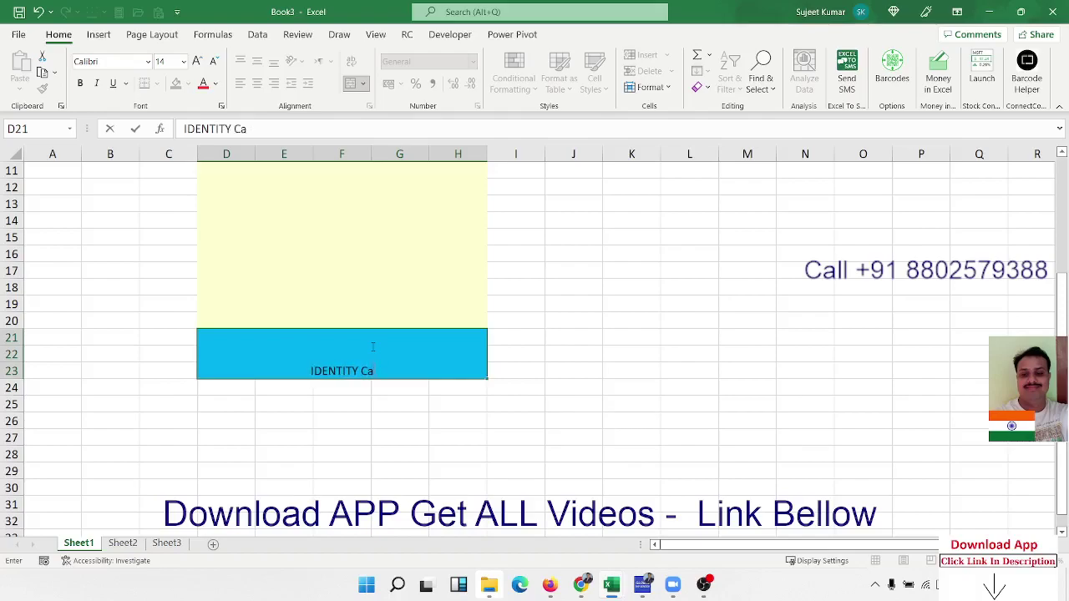
key("BackSpace")
type("ARD")
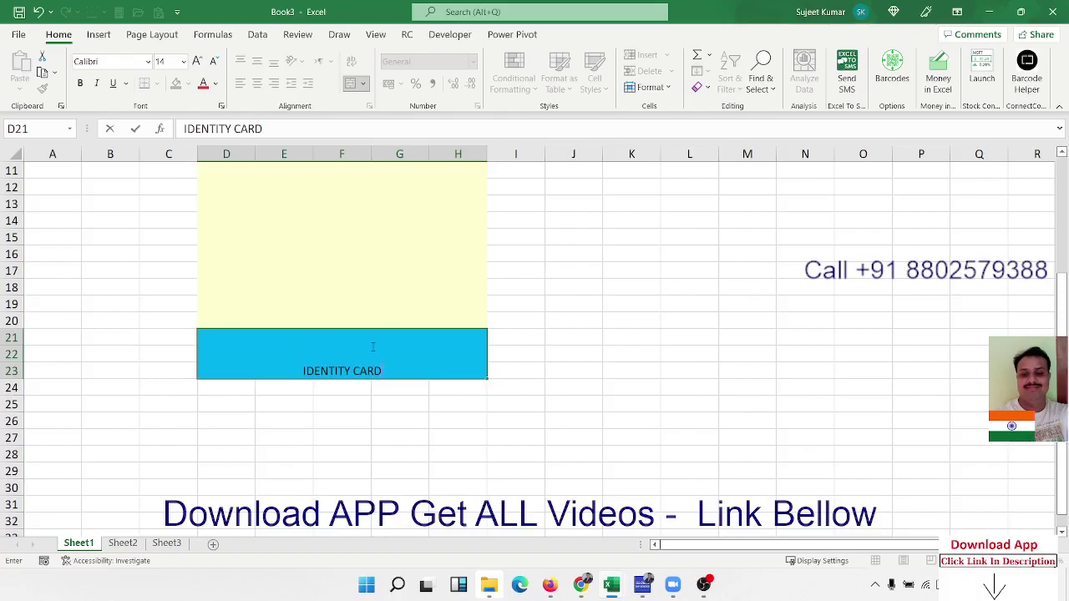
key("Return")
Format 'IDENTITY CARD' as 36-point bold white text.
left_click(374, 346)
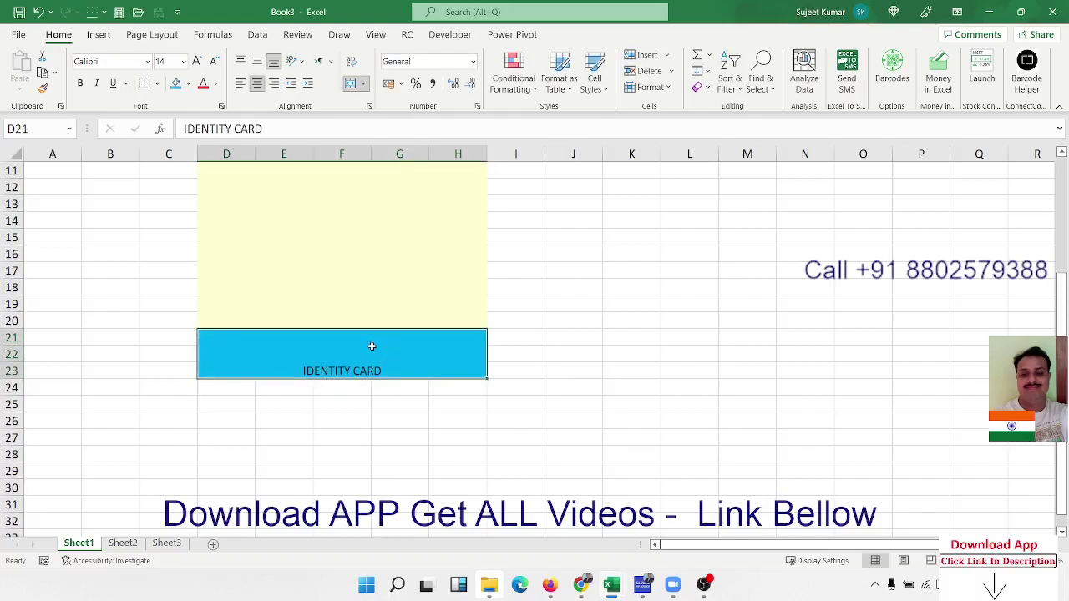
left_click(197, 61)
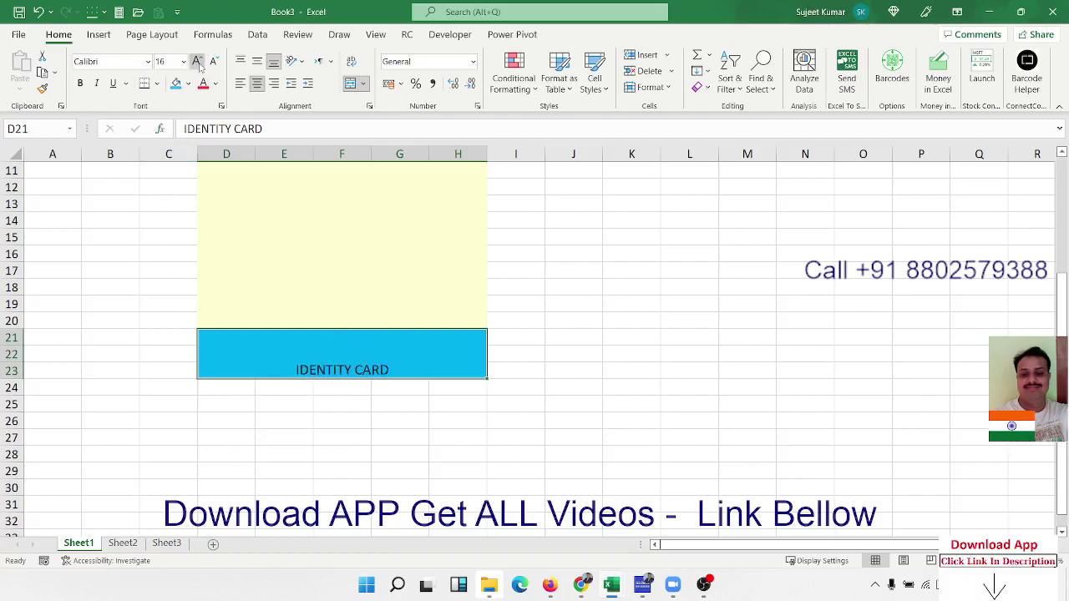
left_click(197, 61)
left_click(197, 61)
left_click(198, 62)
left_click(198, 62)
left_click(198, 62)
left_click(198, 62)
left_click(198, 62)
left_click(198, 62)
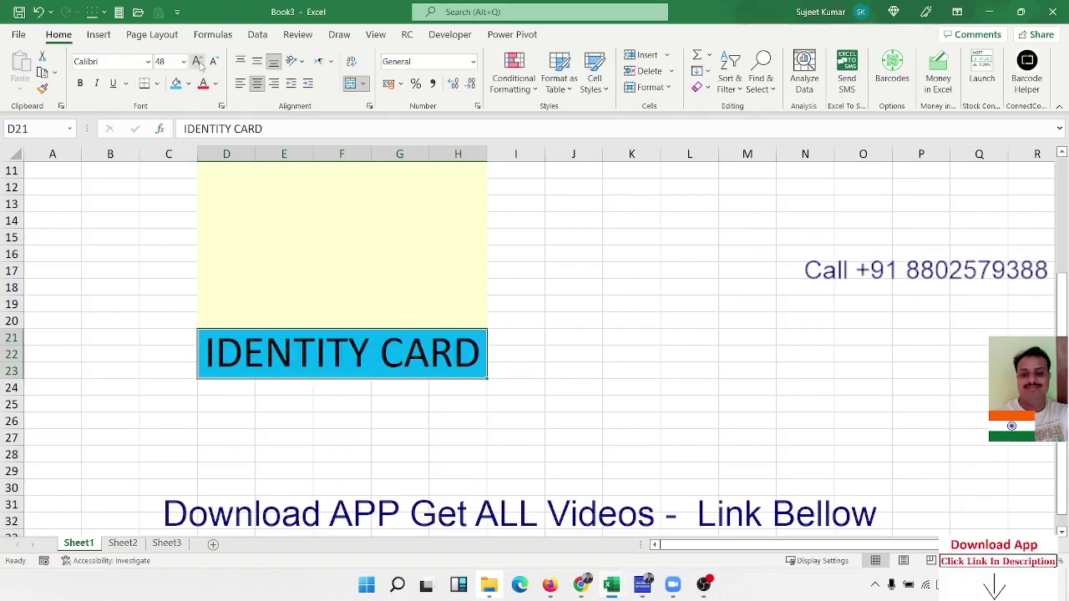
left_click(213, 61)
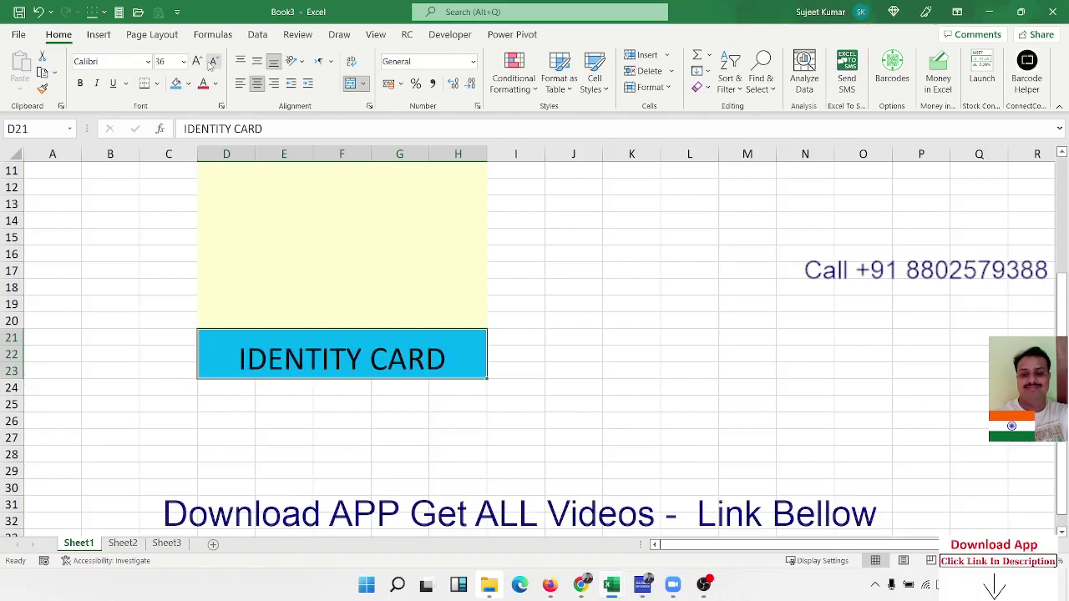
left_click(81, 83)
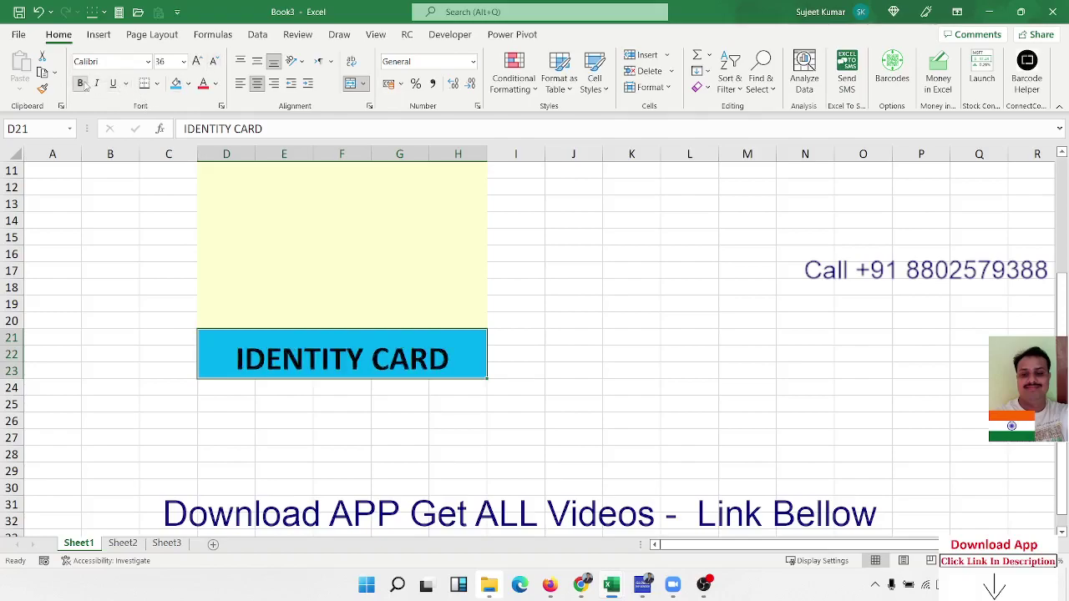
left_click(215, 83)
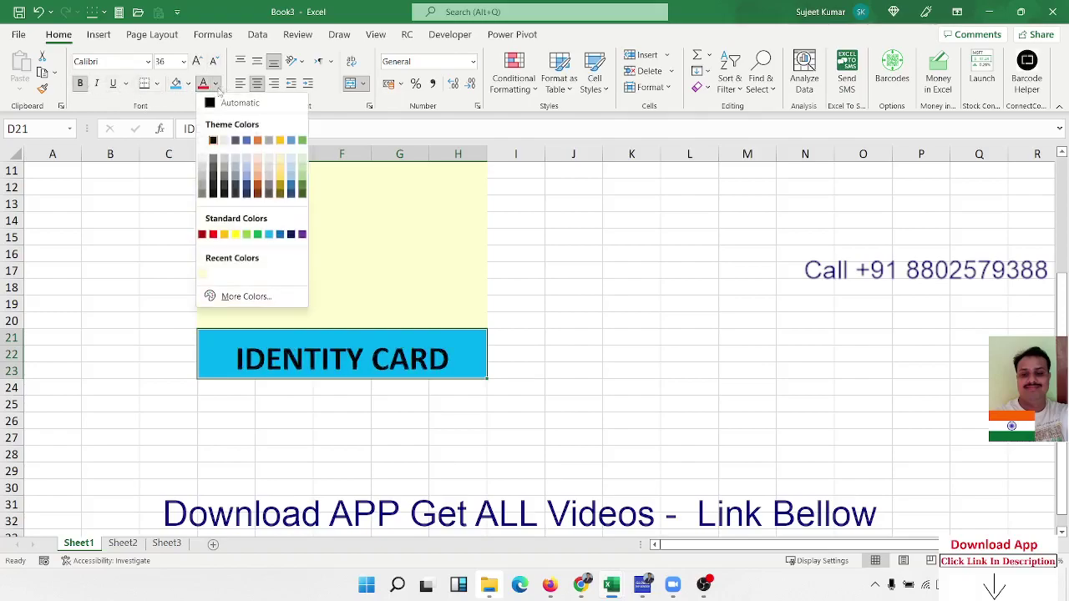
left_click(213, 140)
left_click(439, 272)
scroll(420, 279, "up", 3)
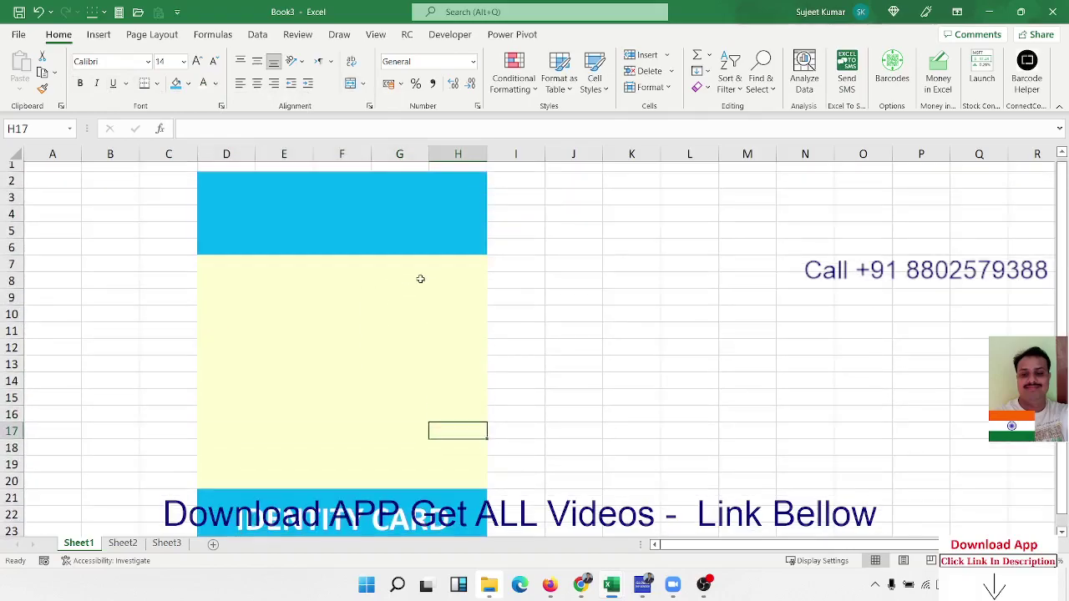
left_click(219, 190)
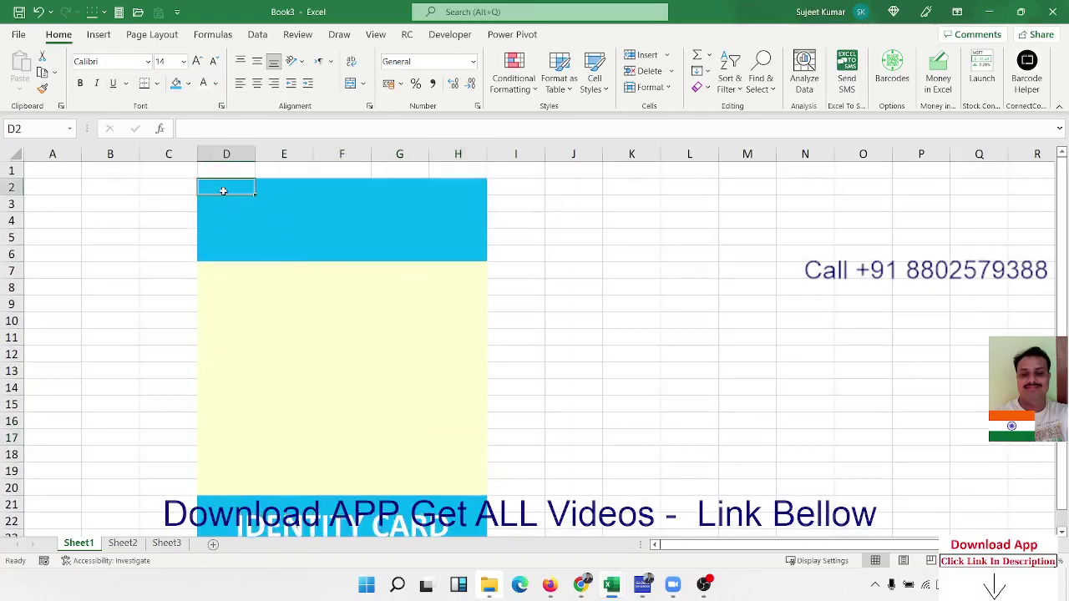
left_click_drag(224, 190, 251, 232)
left_click(229, 208)
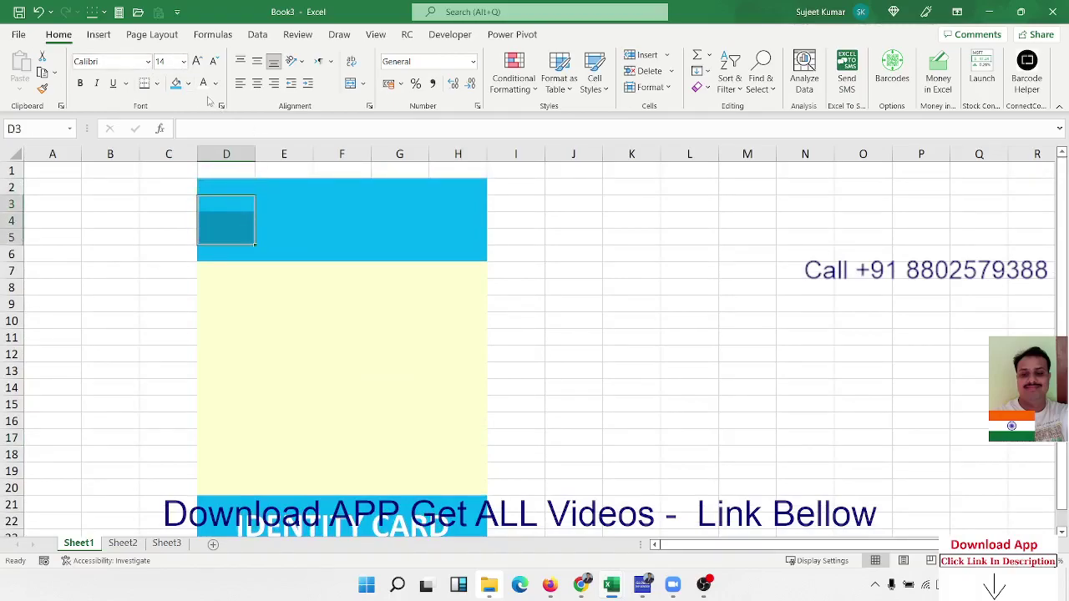
left_click(350, 84)
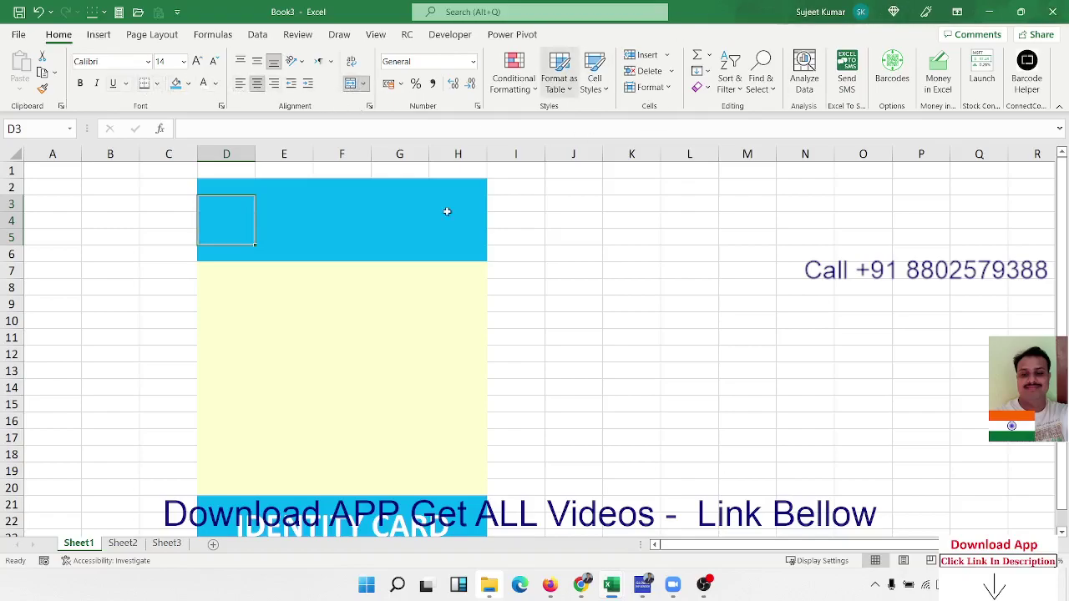
left_click(799, 242)
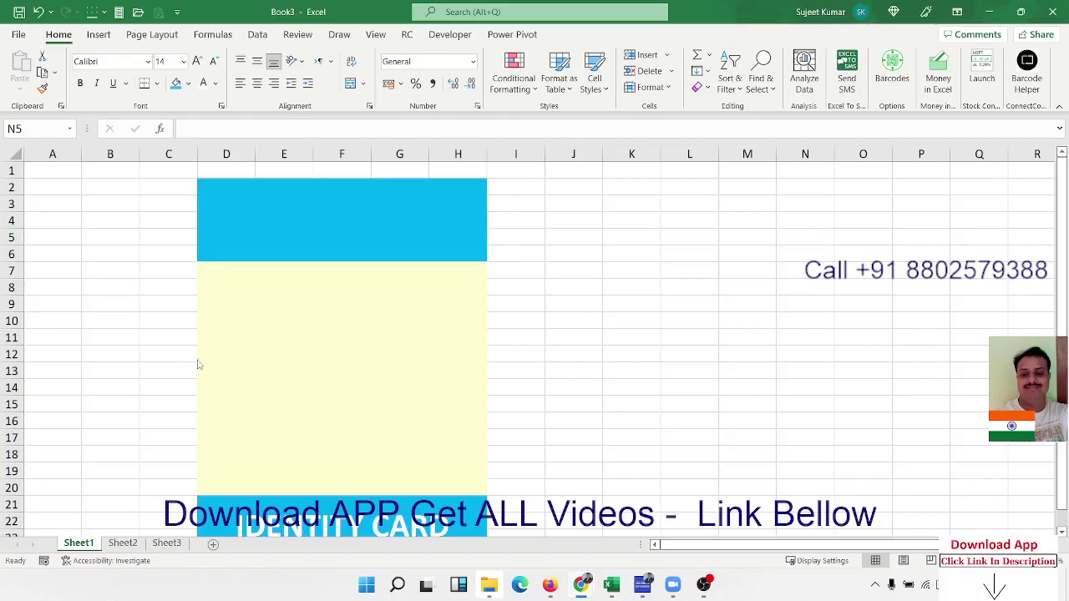
Paste the college logo at E11 and move it up to the right.
left_click(265, 338)
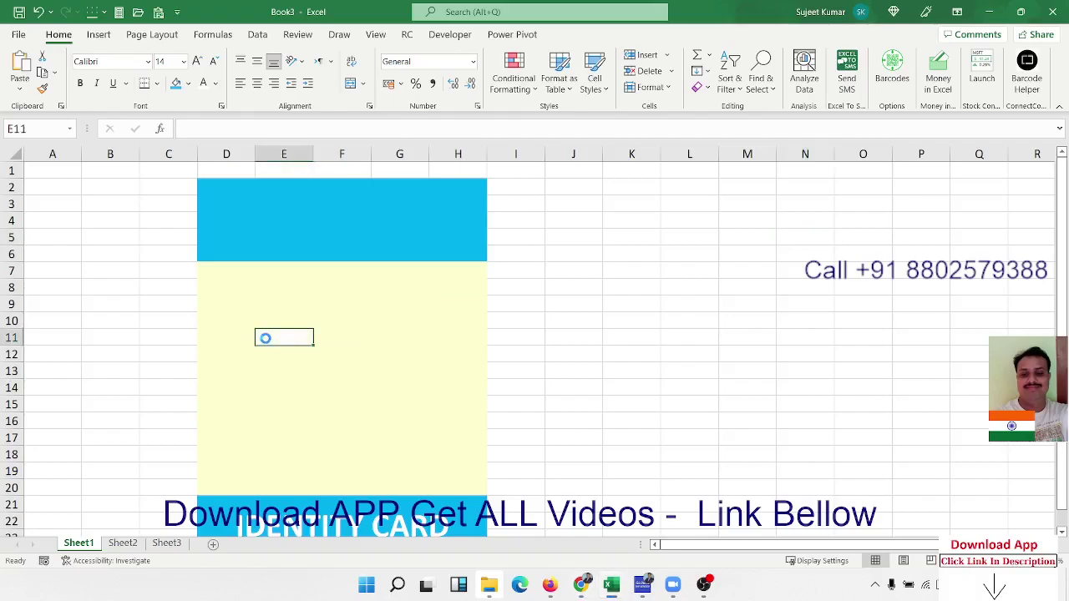
key("ctrl+v")
left_click_drag(347, 352, 520, 261)
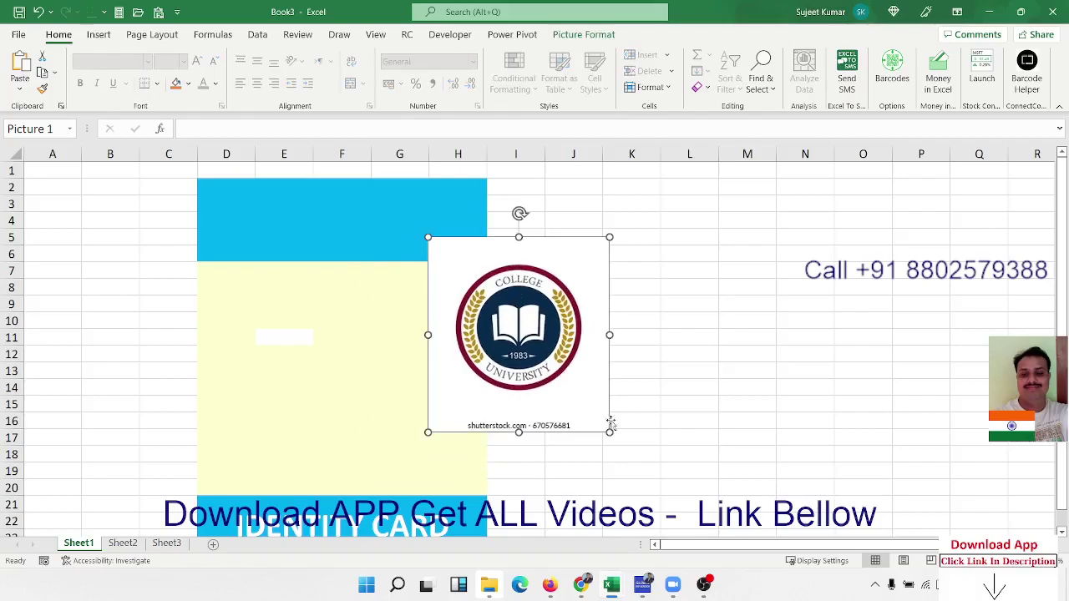
Crop away the logo's watermark and blank margins, then shrink it to about 1.88 × 2.01 cm.
left_click(574, 35)
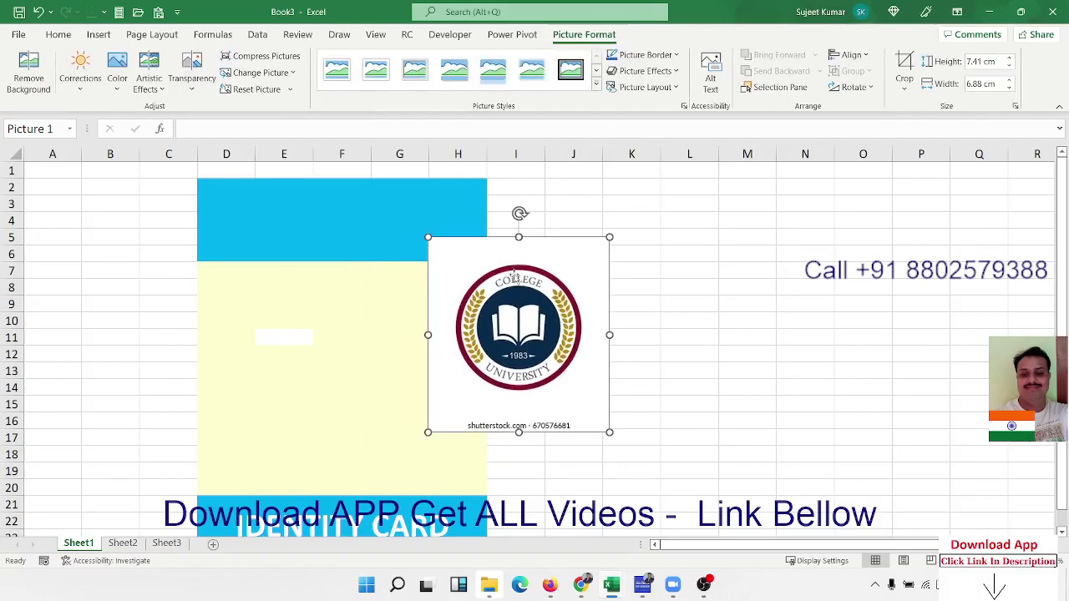
left_click(903, 69)
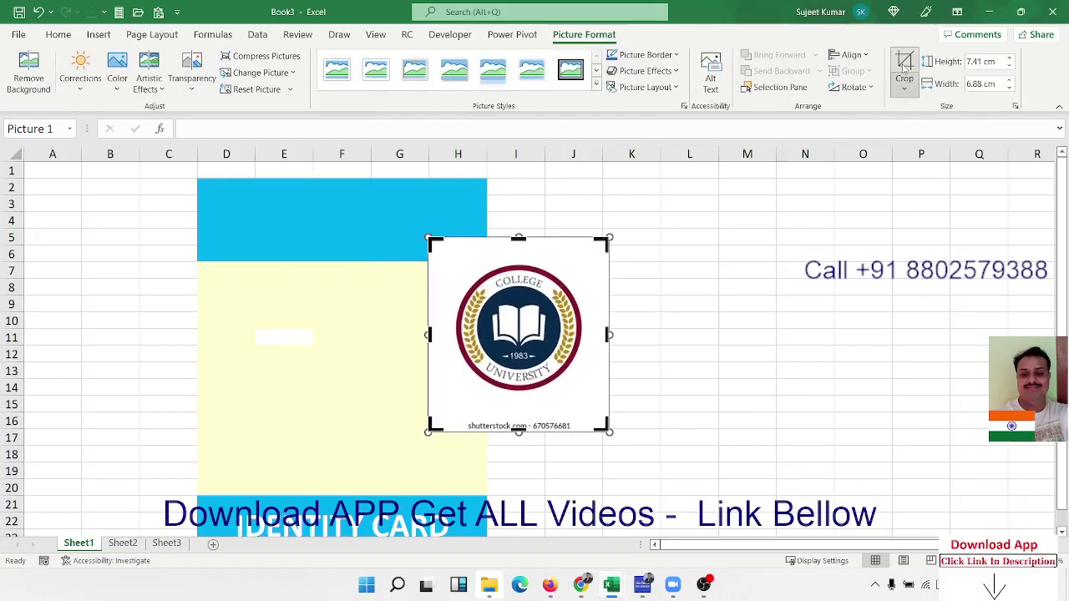
left_click_drag(604, 427, 590, 389)
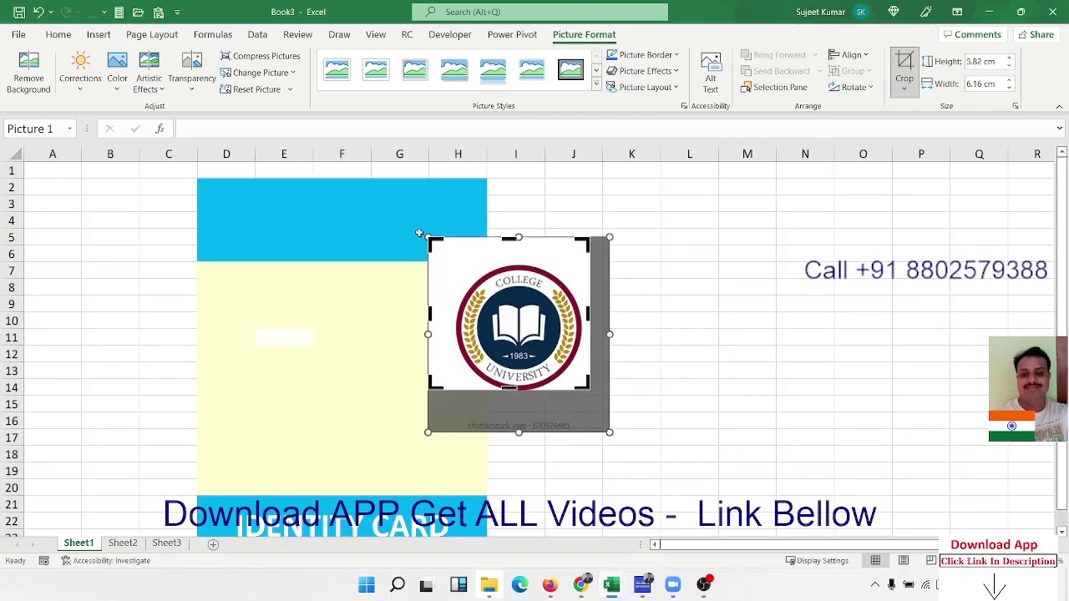
left_click_drag(429, 239, 455, 265)
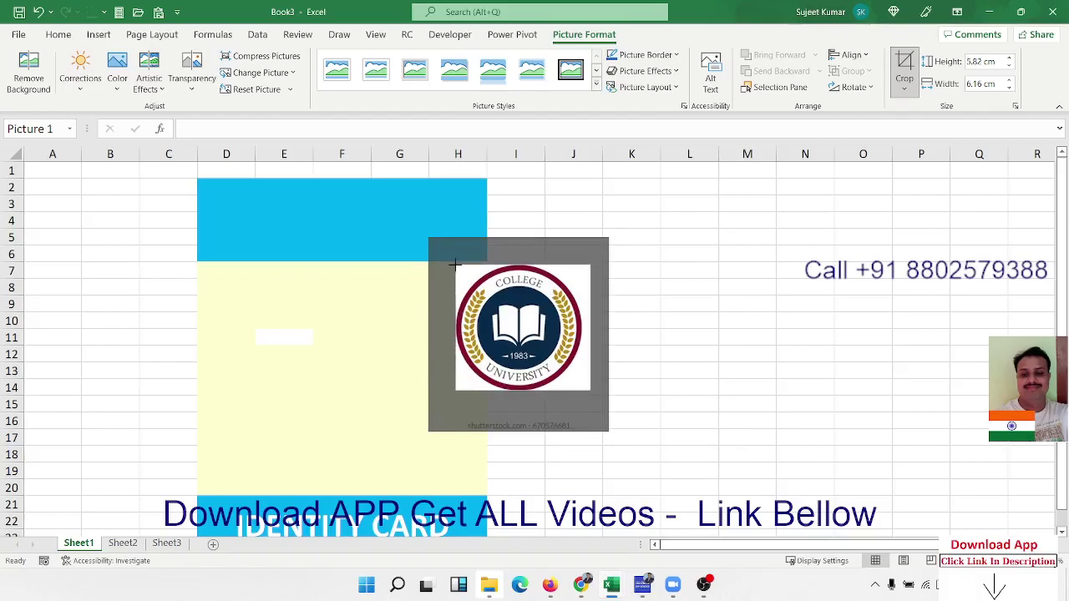
left_click(718, 346)
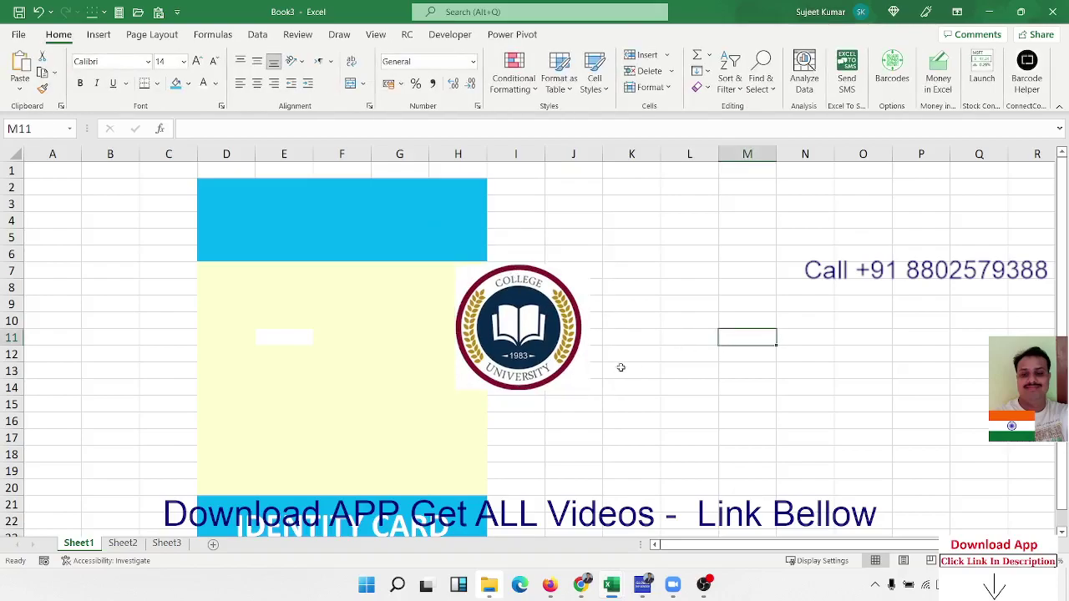
left_click(565, 352)
mouse_move(581, 388)
left_mouse_down()
mouse_move(507, 310)
mouse_move(235, 233)
left_mouse_up()
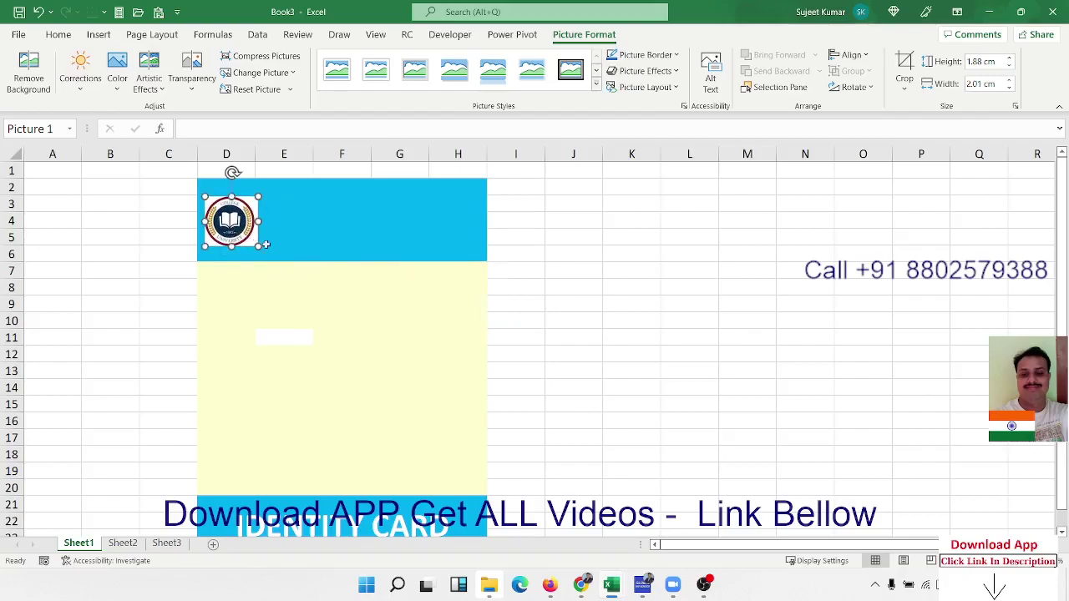
Merge and centre E3:H4 and enter the title 'IPT Excel School'.
mouse_move(292, 204)
left_mouse_down()
mouse_move(450, 205)
mouse_move(444, 214)
left_mouse_up()
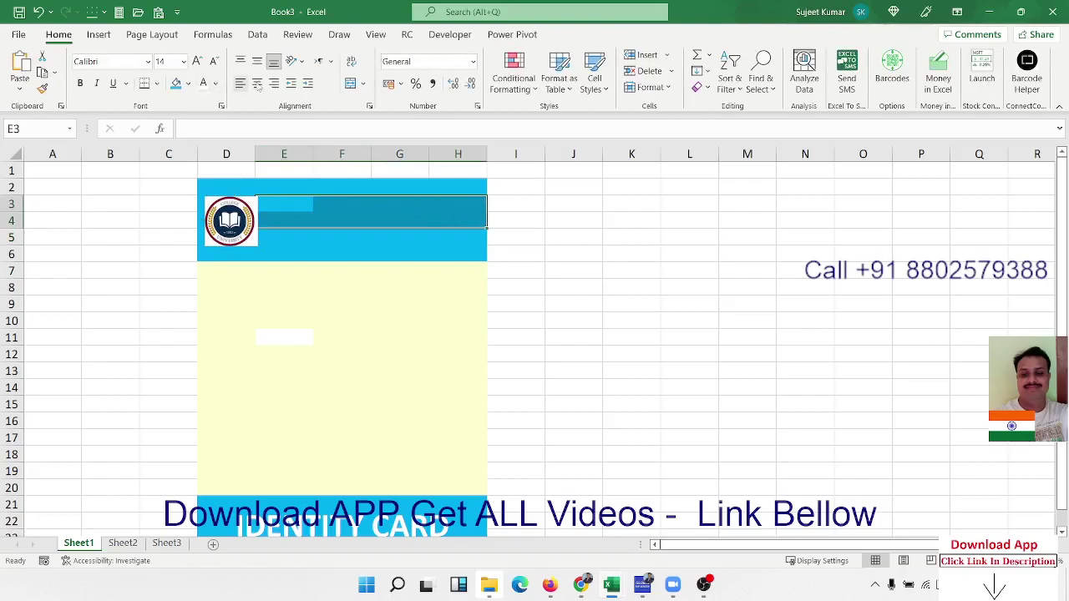
left_click(352, 84)
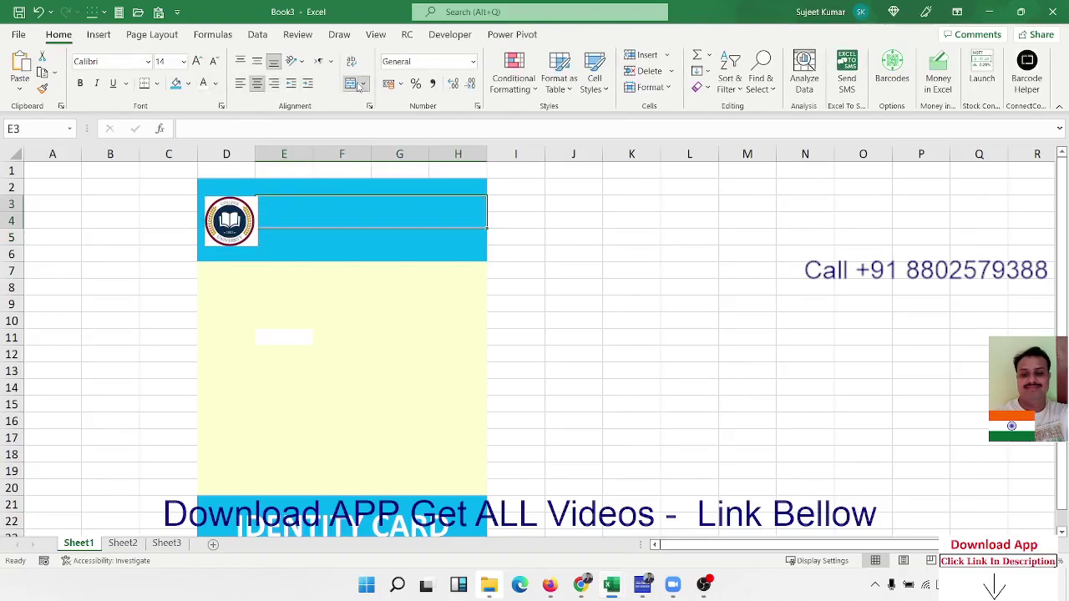
type("I")
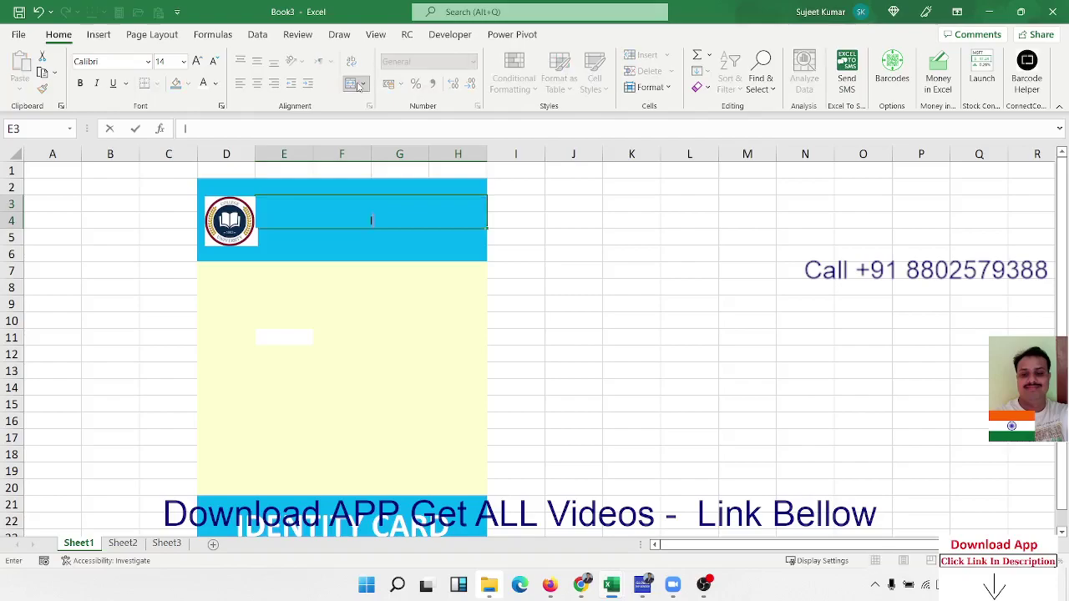
type("PT")
type(" Sc")
type("h")
key("BackSpace")
key("BackSpace")
key("BackSpace")
type("E")
type("xcel Sch")
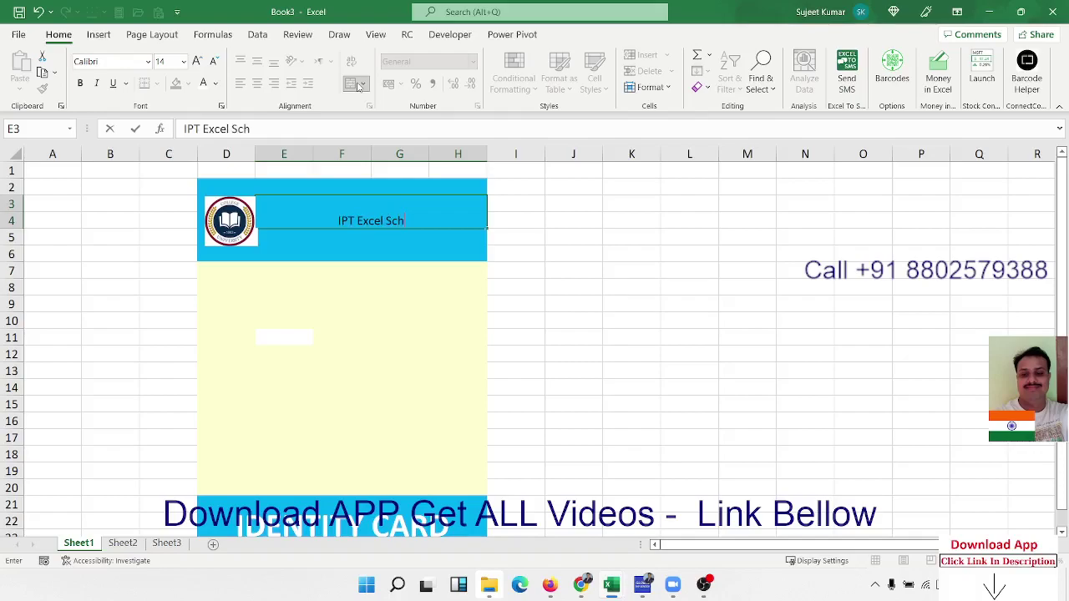
type("ool")
key("Return")
key("Up")
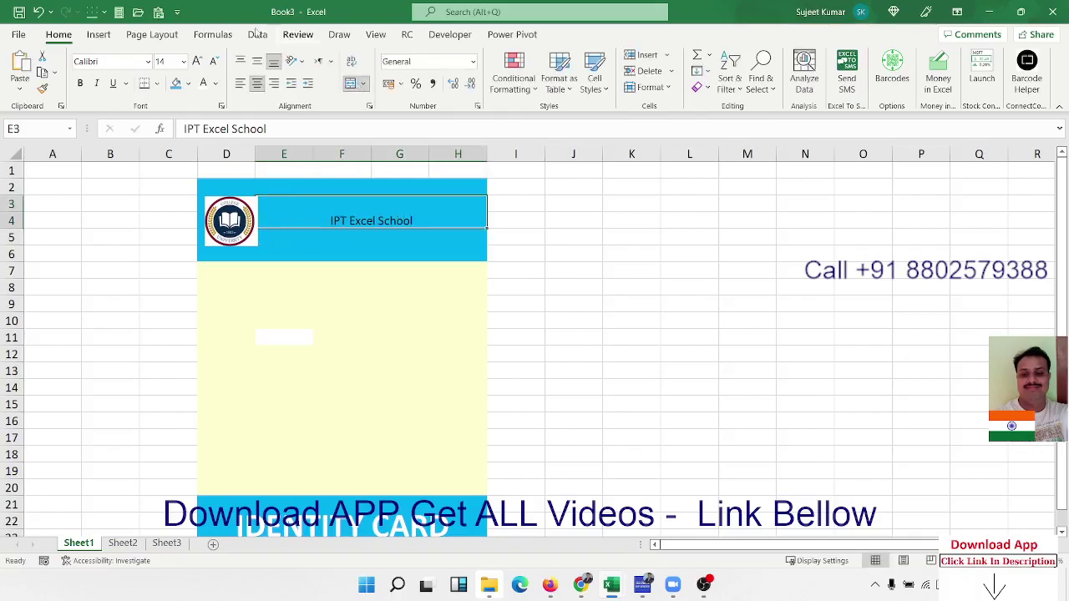
Make the 'IPT Excel School' title 26-point, white and bold.
left_click(197, 61)
left_click(196, 61)
left_click(196, 61)
left_click(197, 61)
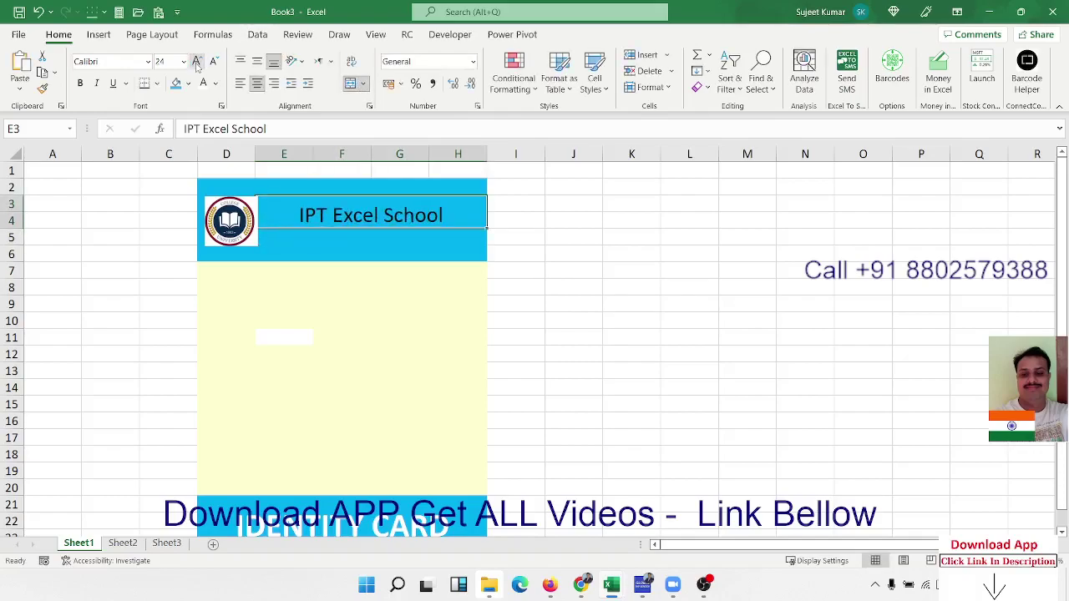
left_click(196, 61)
left_click(196, 61)
left_click(204, 91)
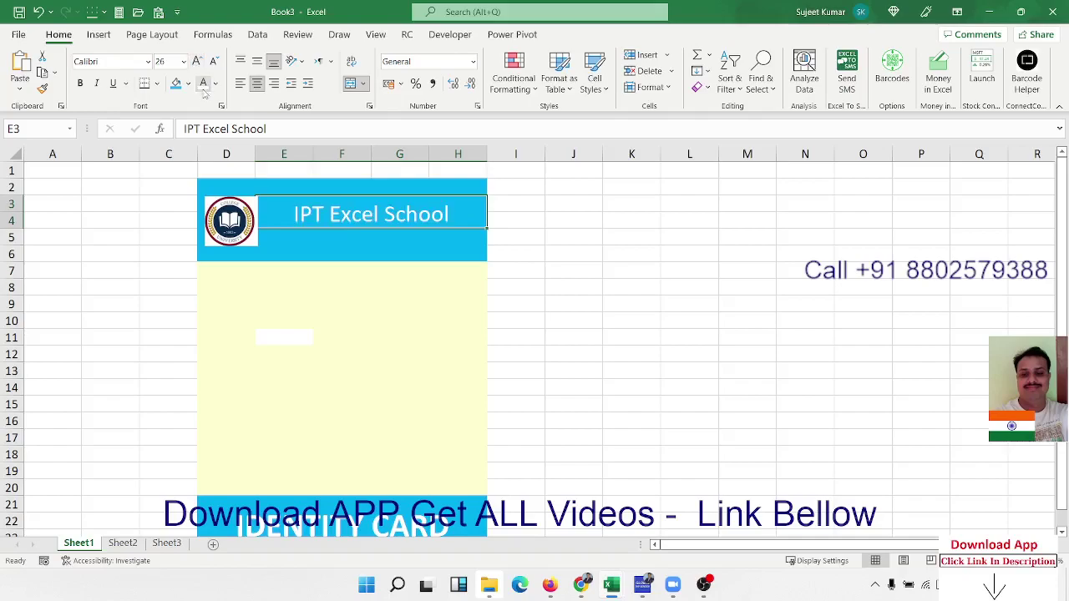
left_click(80, 83)
left_click(302, 238)
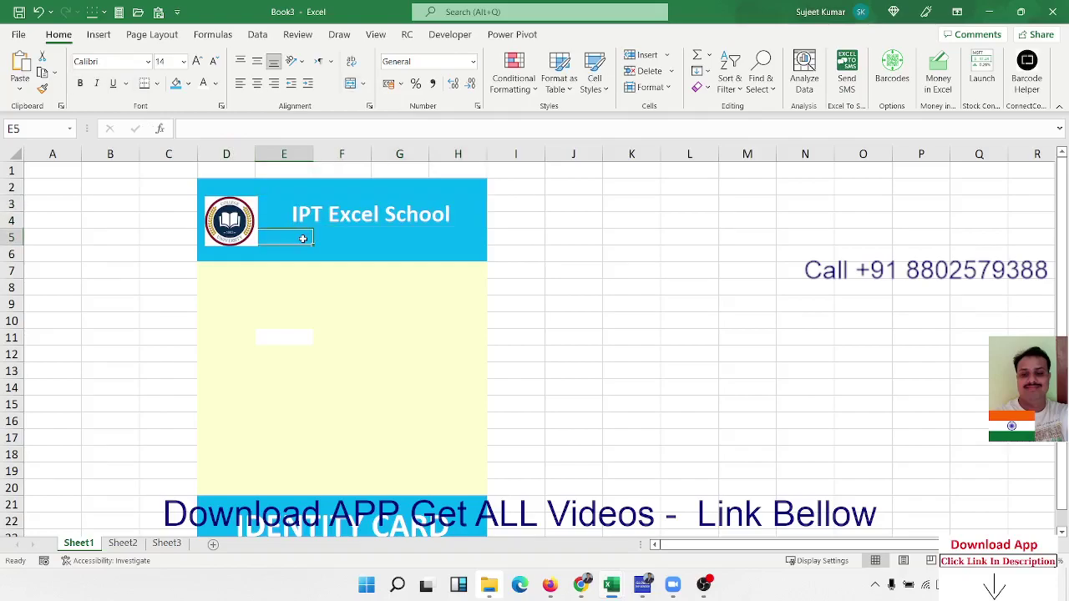
Enter the school's address line in E5, indent it twice and colour it white.
type("Gar")
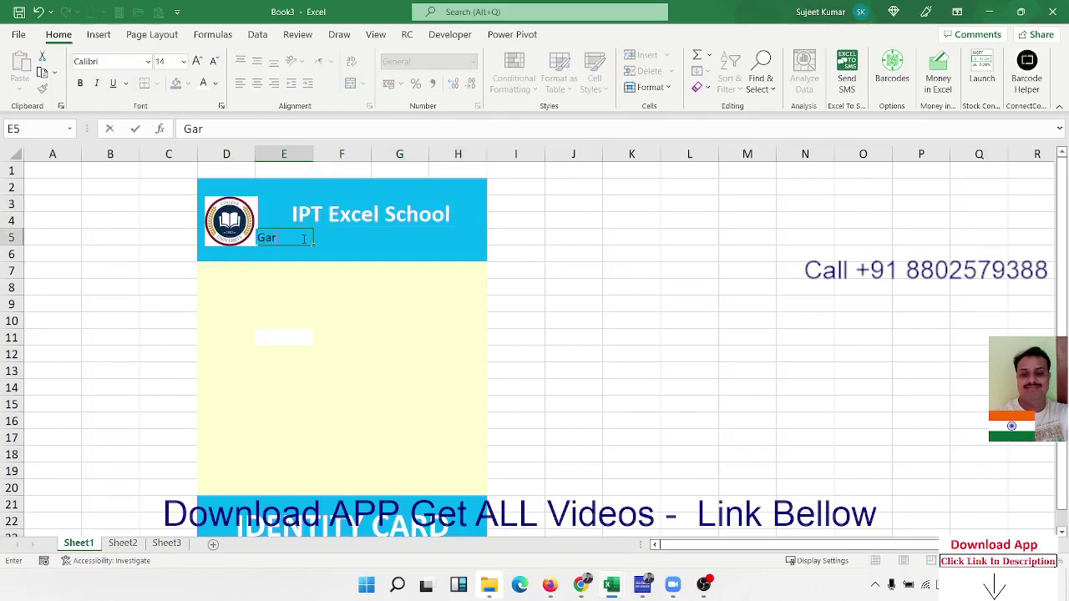
type("ibnath")
type(" Dha")
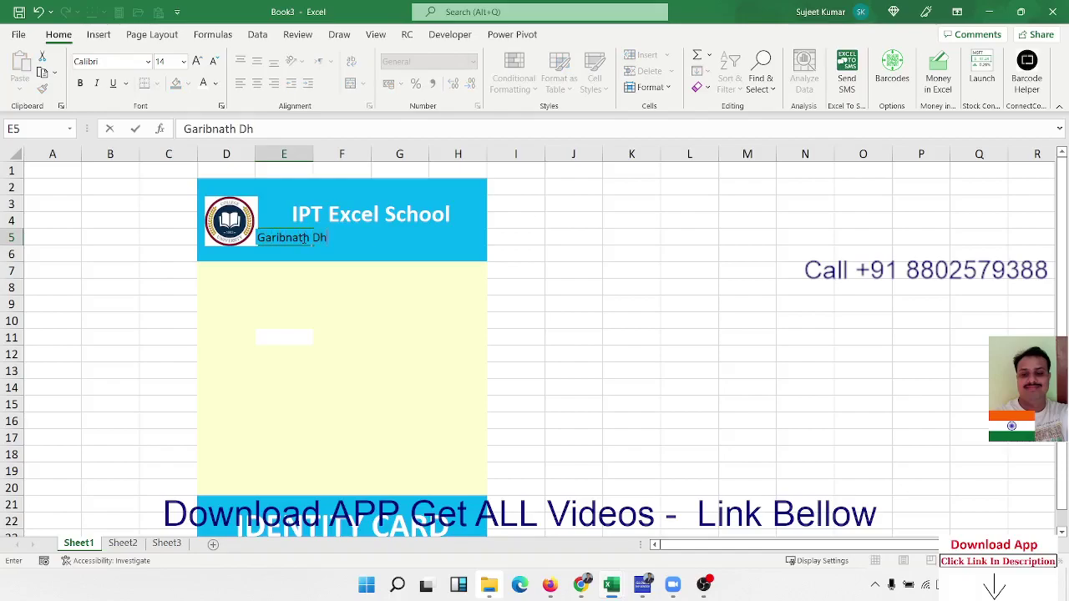
type("m B")
type("ihar 8")
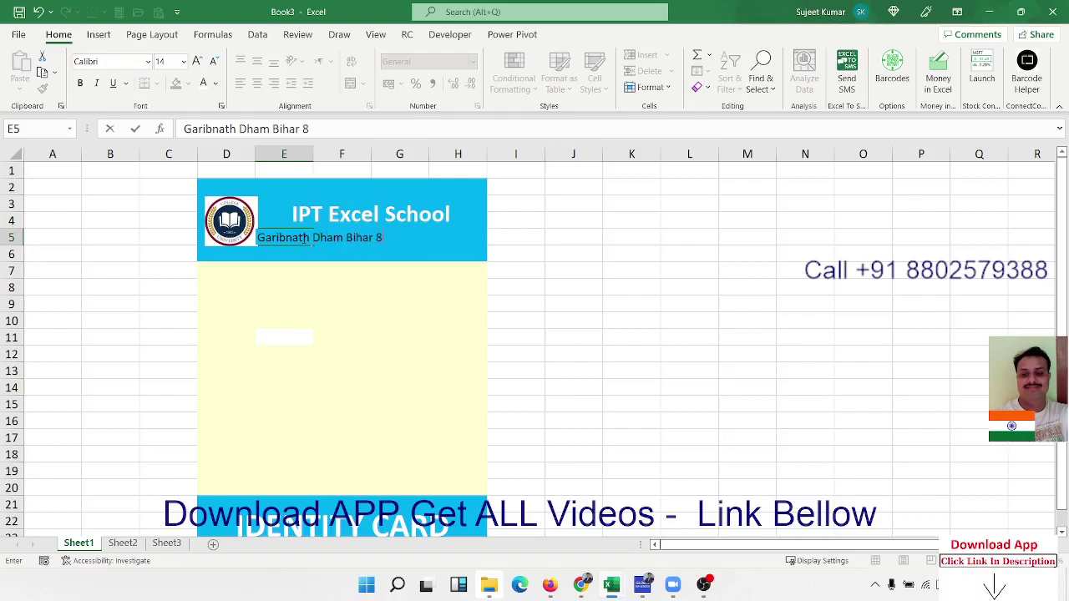
type("440016")
type("2")
key("BackSpace")
key("BackSpace")
key("BackSpace")
key("BackSpace")
type("120")
left_click(303, 238)
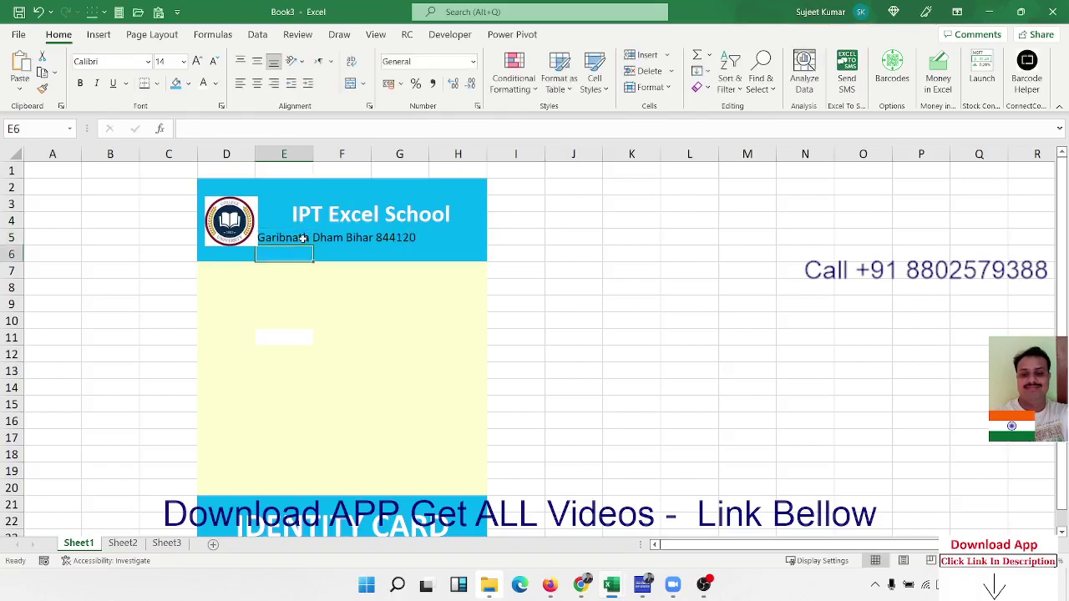
left_click(313, 88)
left_click(308, 85)
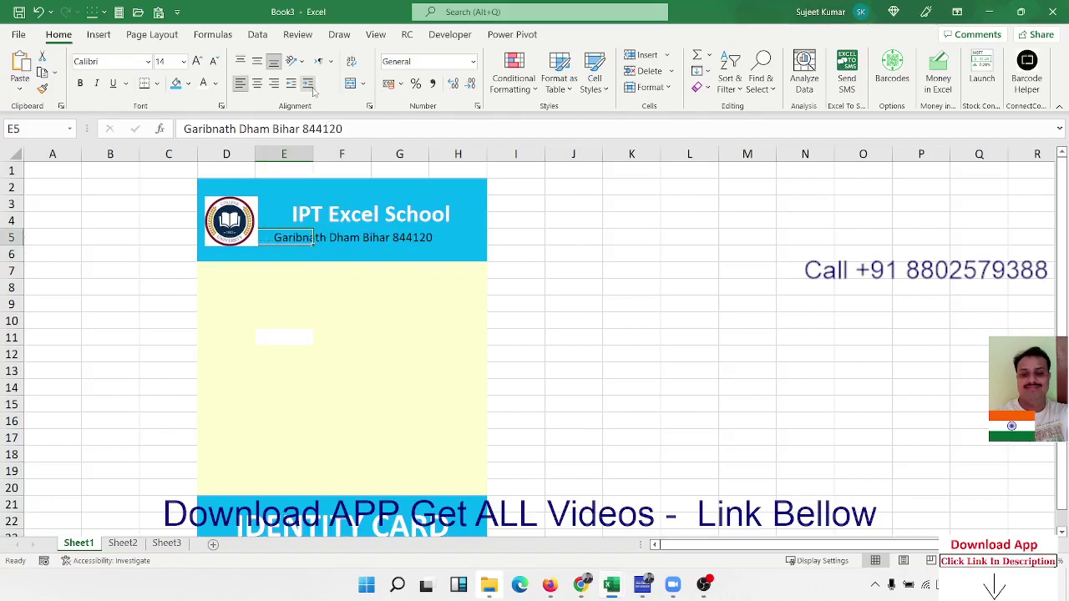
left_click(202, 84)
Copy cells E10:E11, then cancel the copy.
left_click(341, 371)
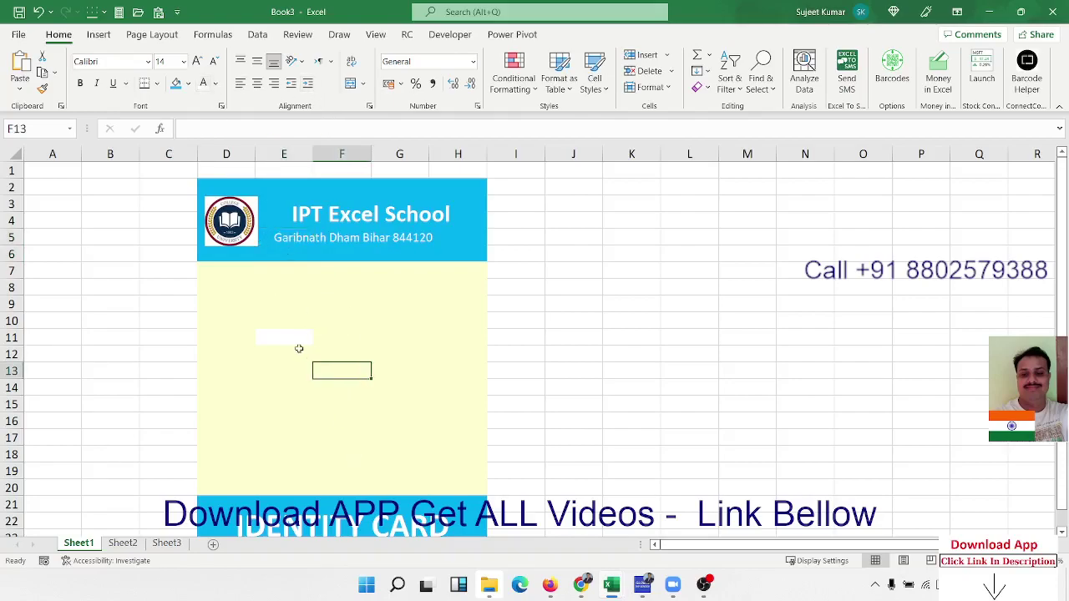
left_click_drag(272, 330, 270, 341)
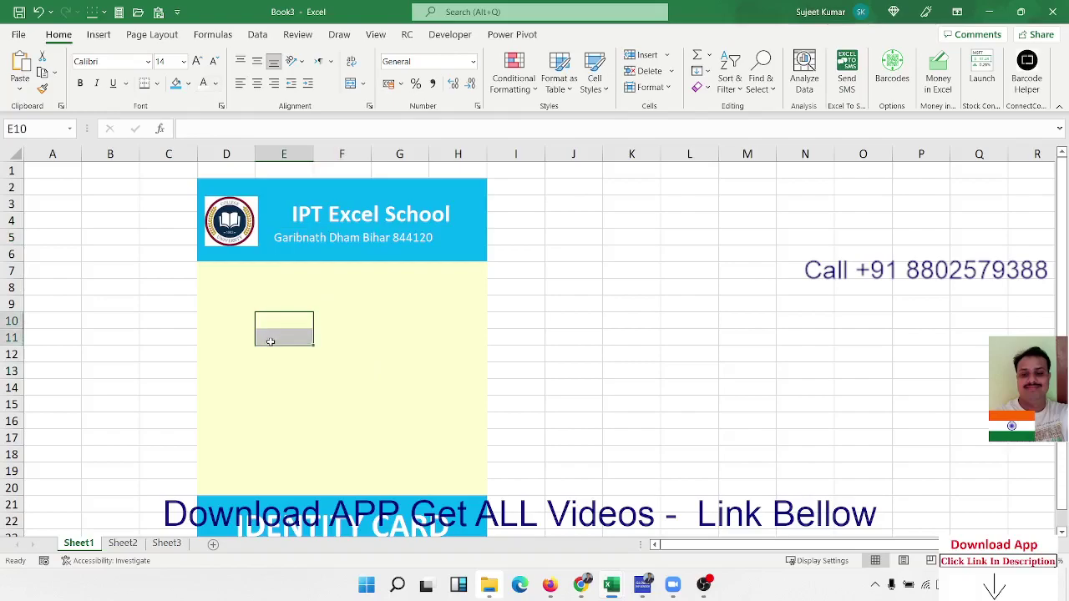
key("ctrl+c")
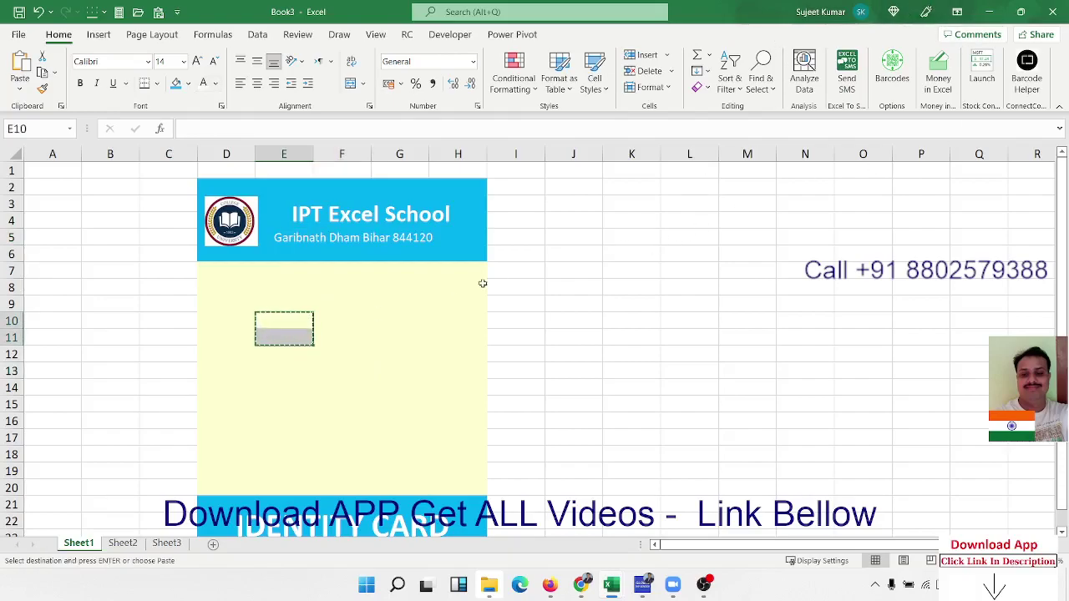
left_click(456, 303)
key("Escape")
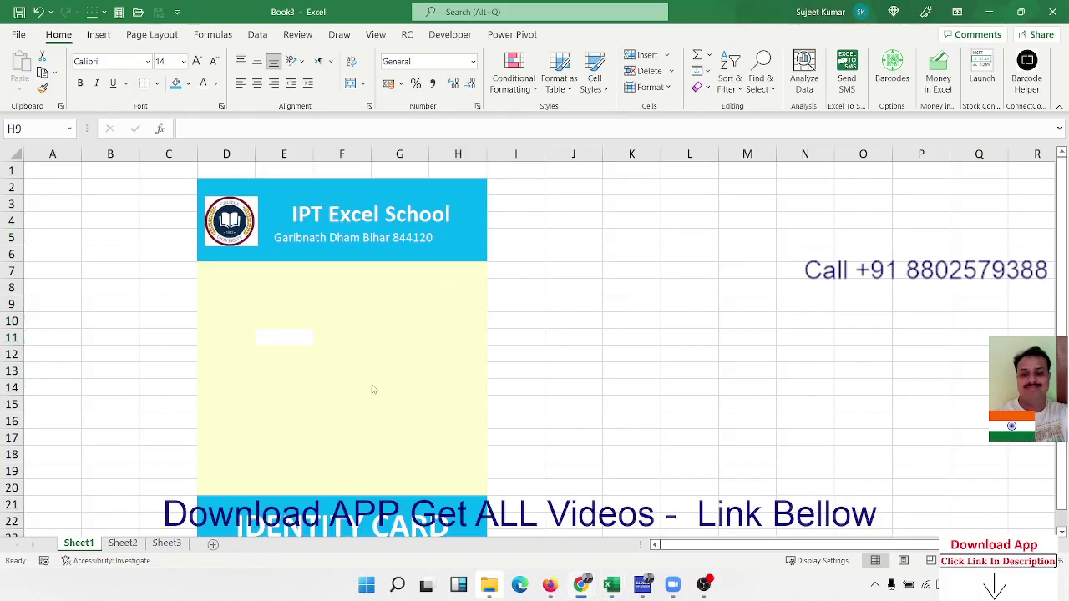
Select the block E8:G9 below the header for the session year.
left_click_drag(284, 321, 281, 352)
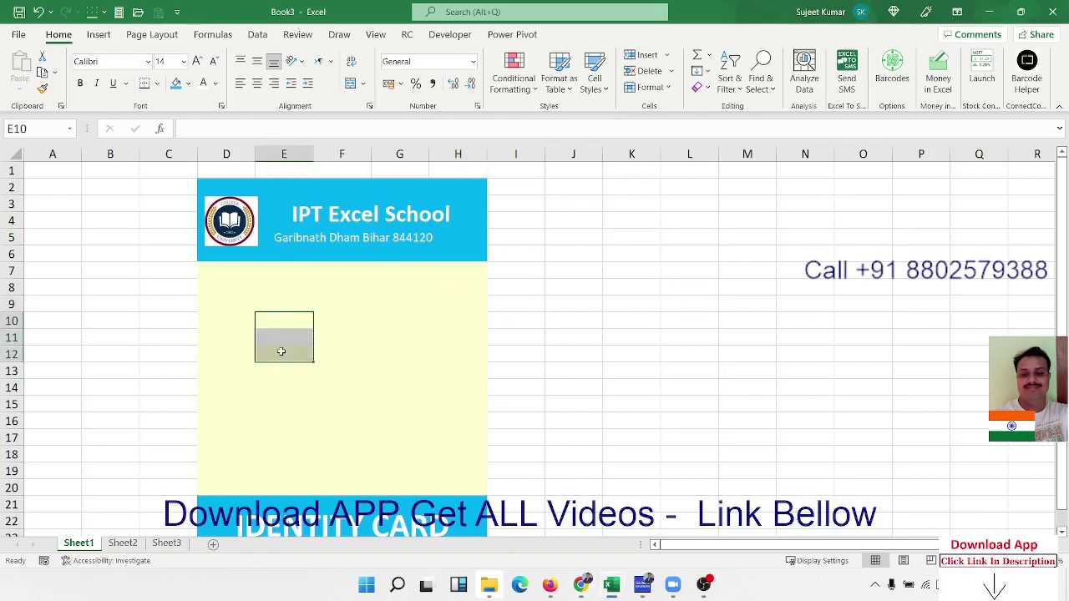
left_click(330, 284)
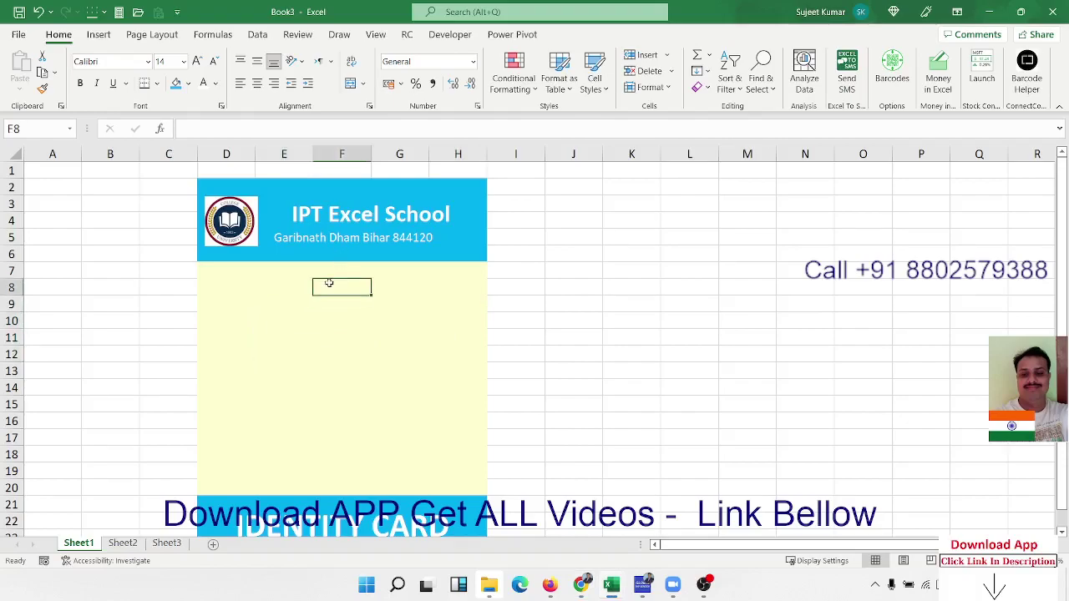
mouse_move(306, 285)
left_mouse_down()
mouse_move(375, 289)
mouse_move(357, 298)
left_mouse_up()
left_click(314, 286)
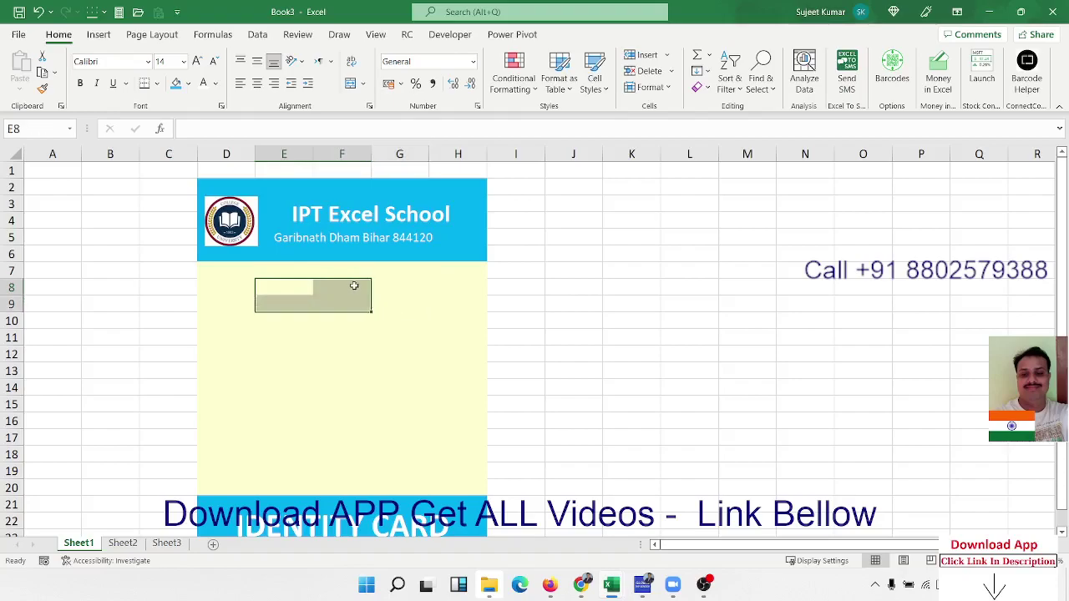
left_click(396, 302)
left_click(338, 291)
left_click(325, 290)
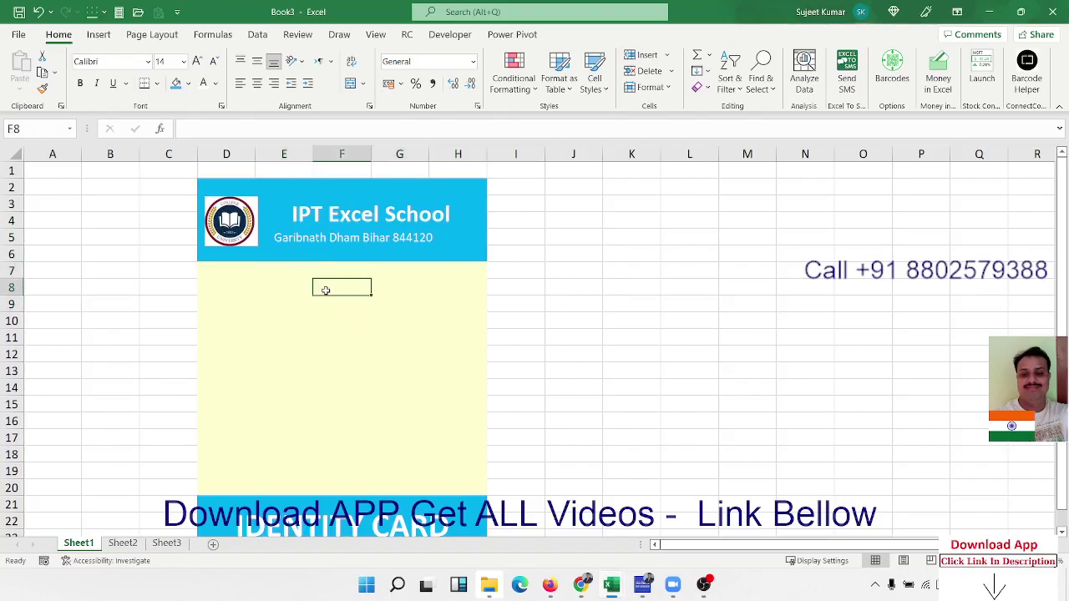
left_click_drag(306, 287, 375, 300)
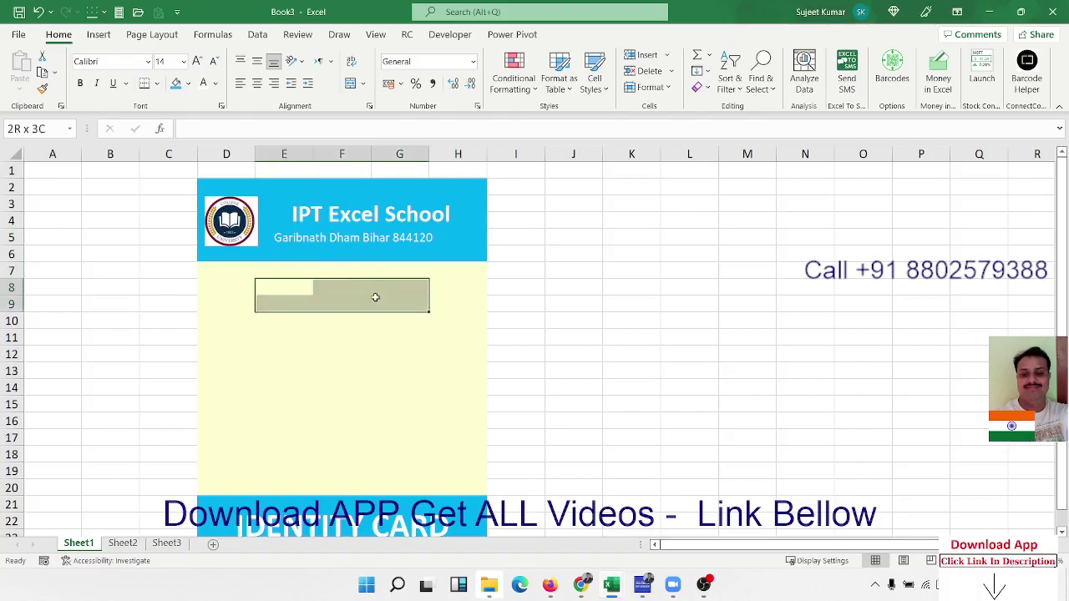
Merge and centre the block and enter the session year '2022-2023'.
left_click(355, 86)
type("2")
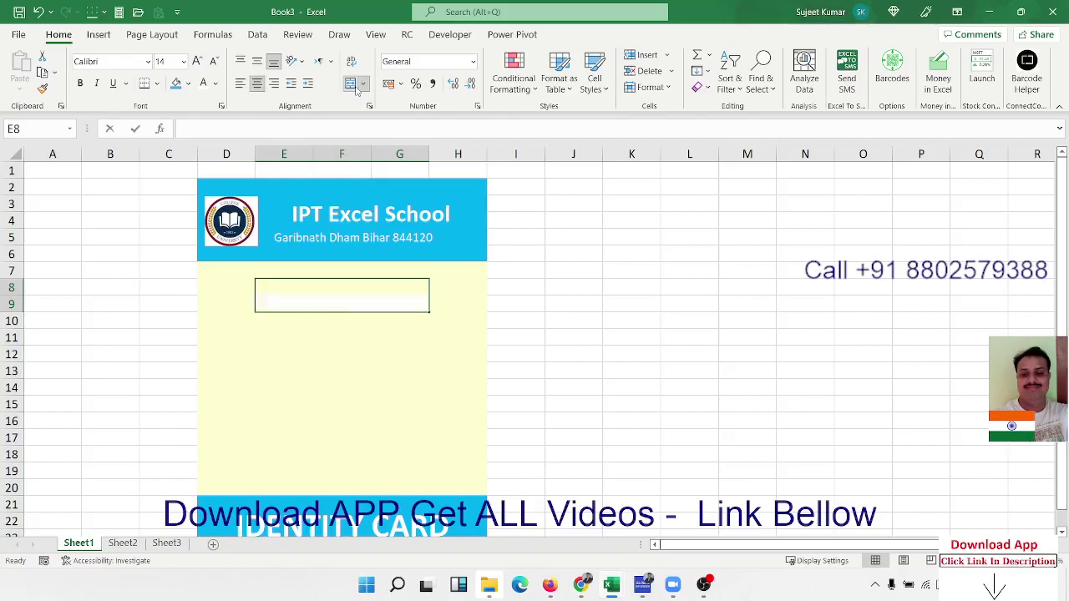
type("0")
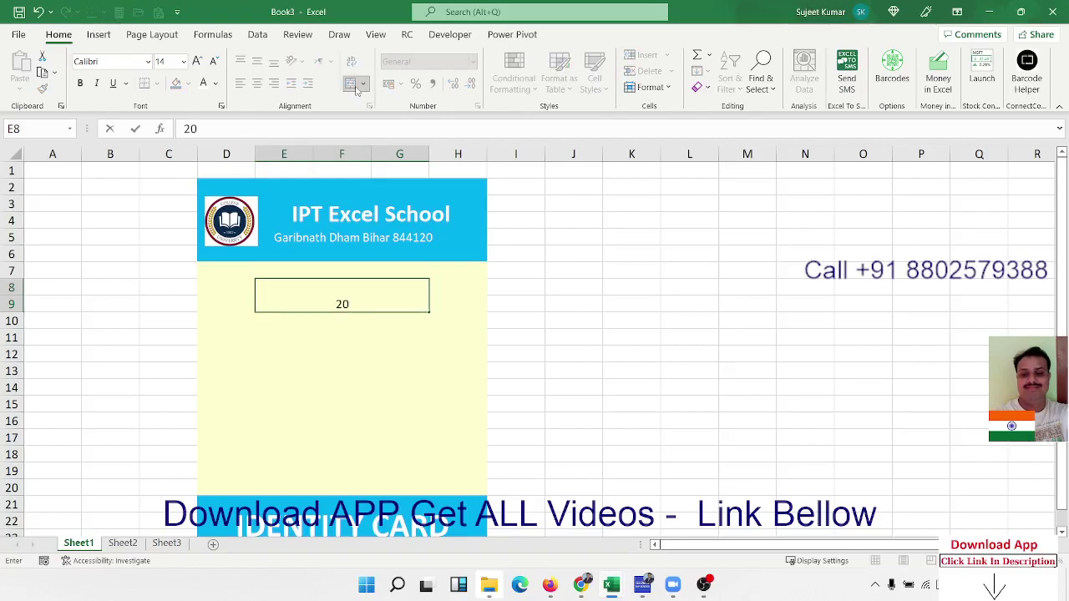
type("22")
type("-20")
type("23")
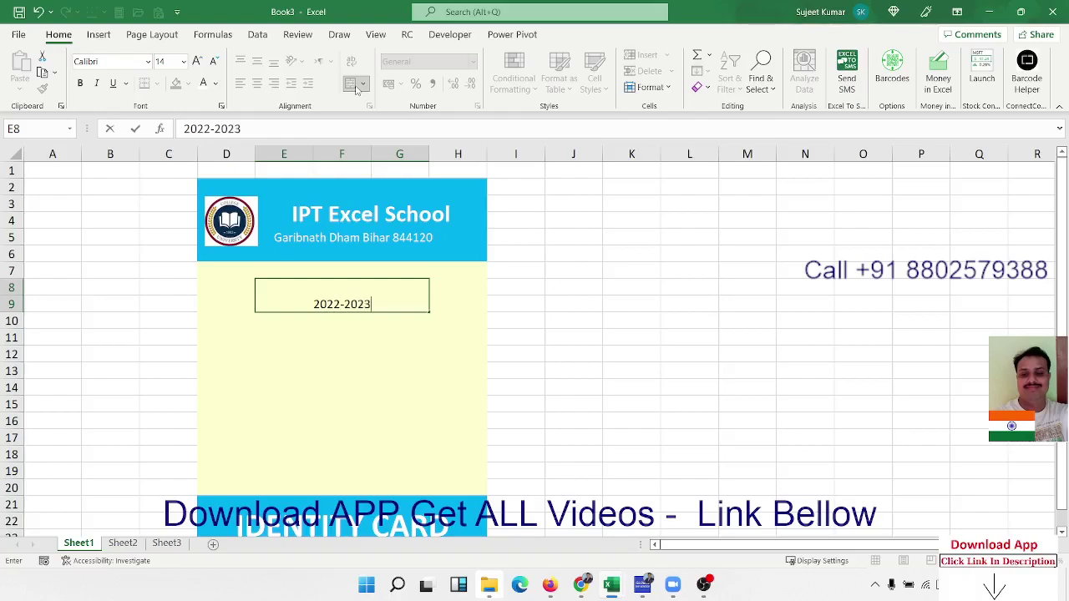
key("Return")
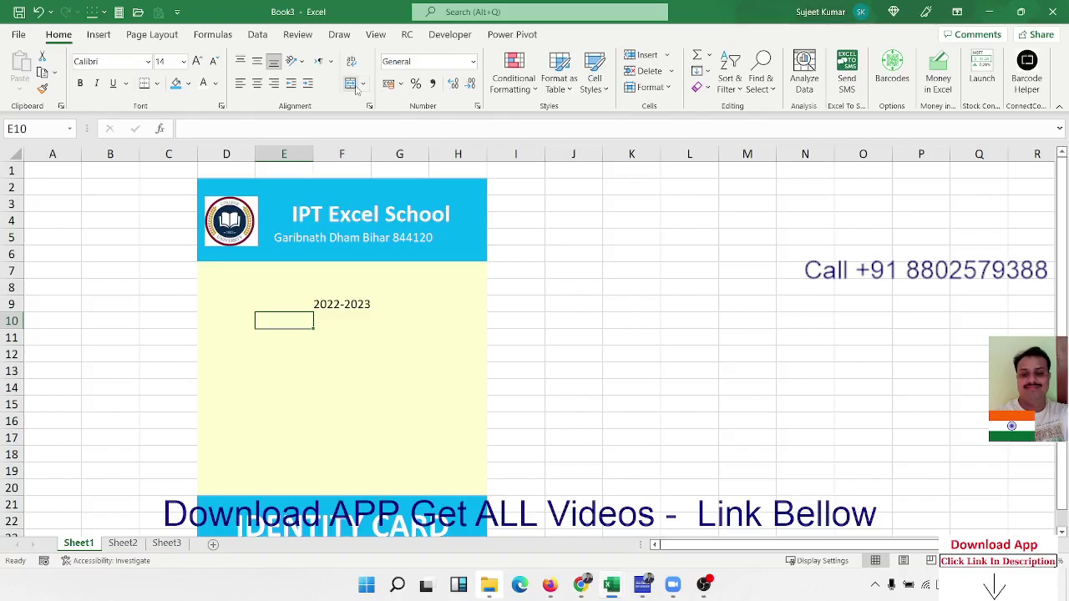
left_click(353, 286)
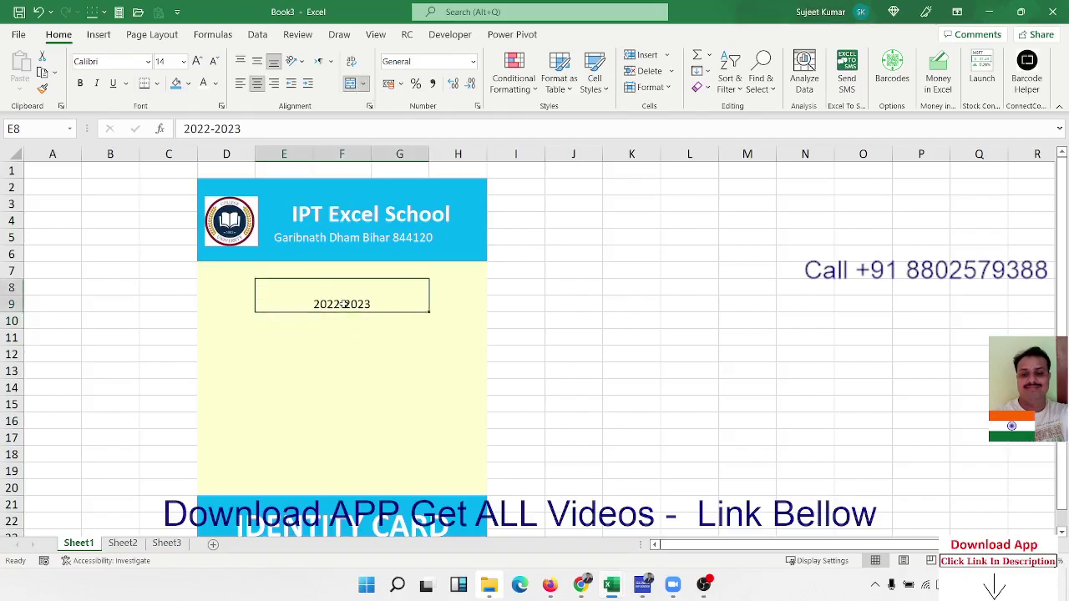
Format '2022-2023' as 36-point bold red text.
left_click(197, 63)
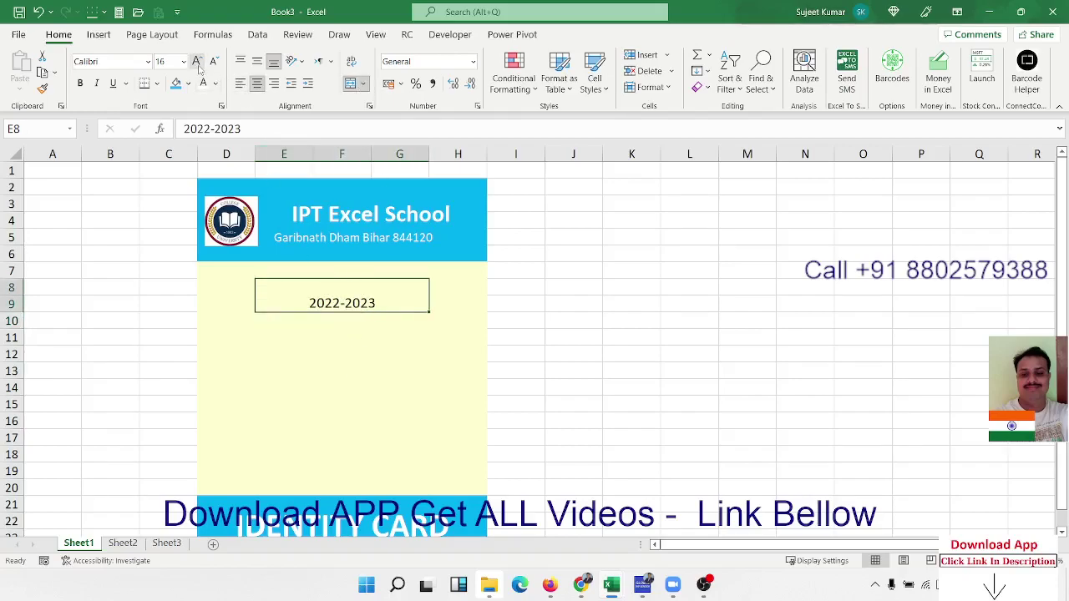
left_click(197, 63)
left_click(197, 63)
left_click(197, 63)
left_click(197, 62)
left_click(197, 63)
left_click(197, 62)
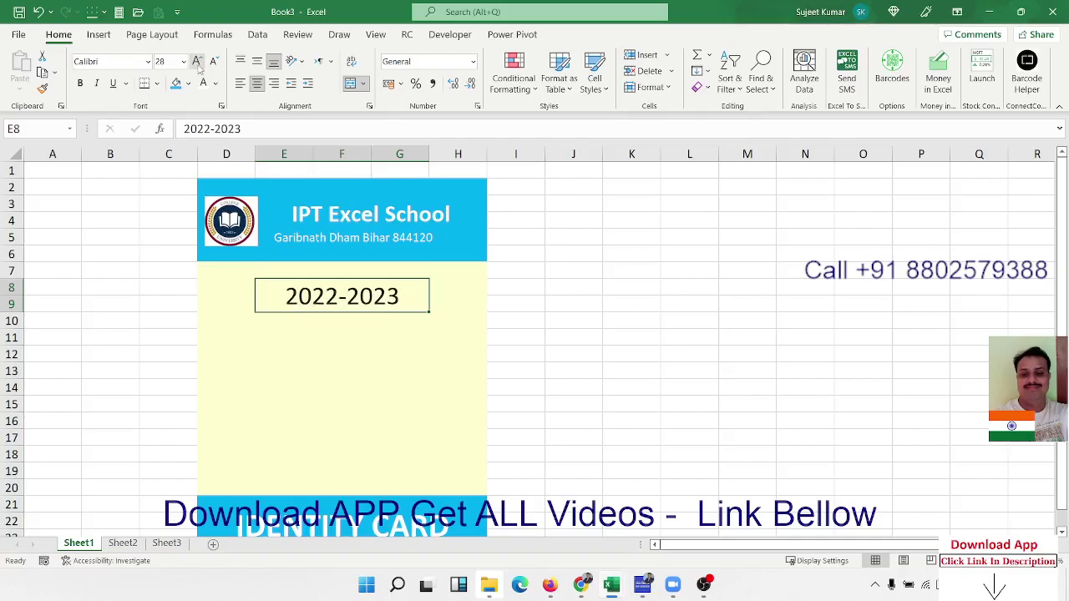
left_click(197, 62)
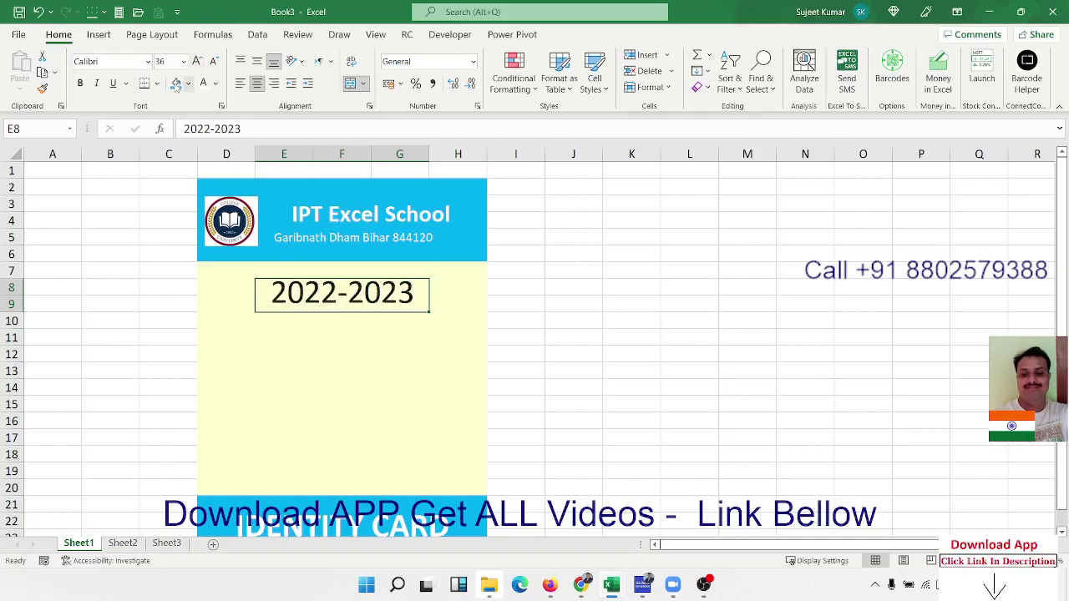
left_click(81, 85)
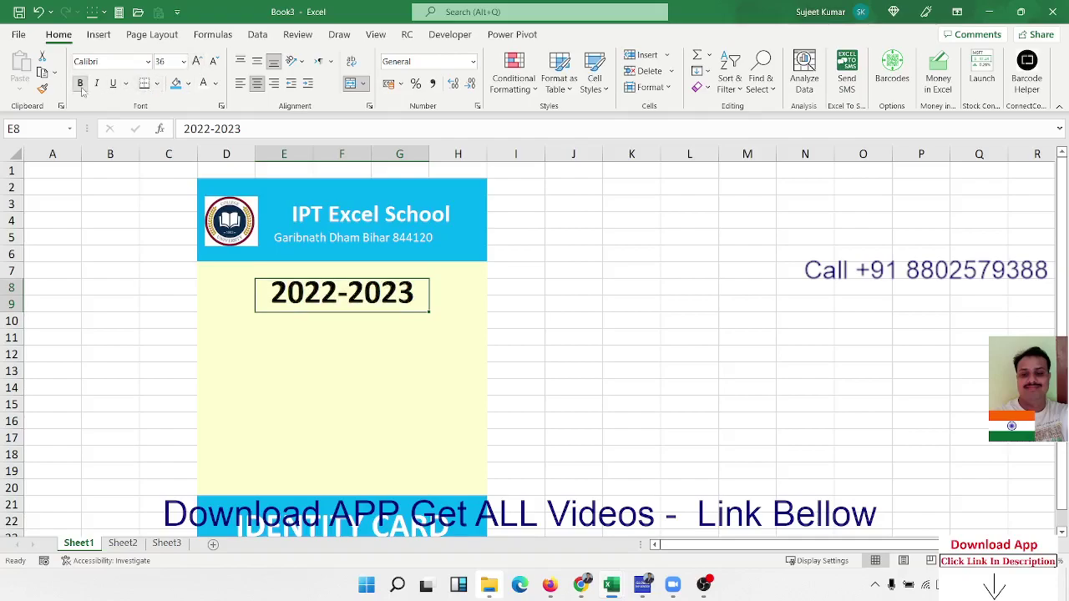
left_click(215, 83)
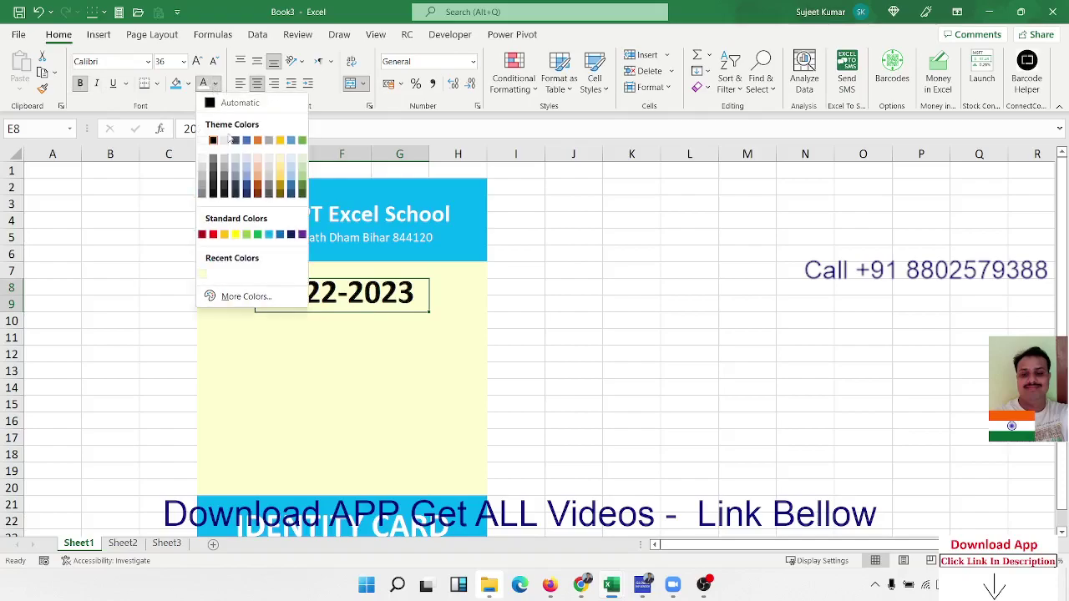
left_click(212, 234)
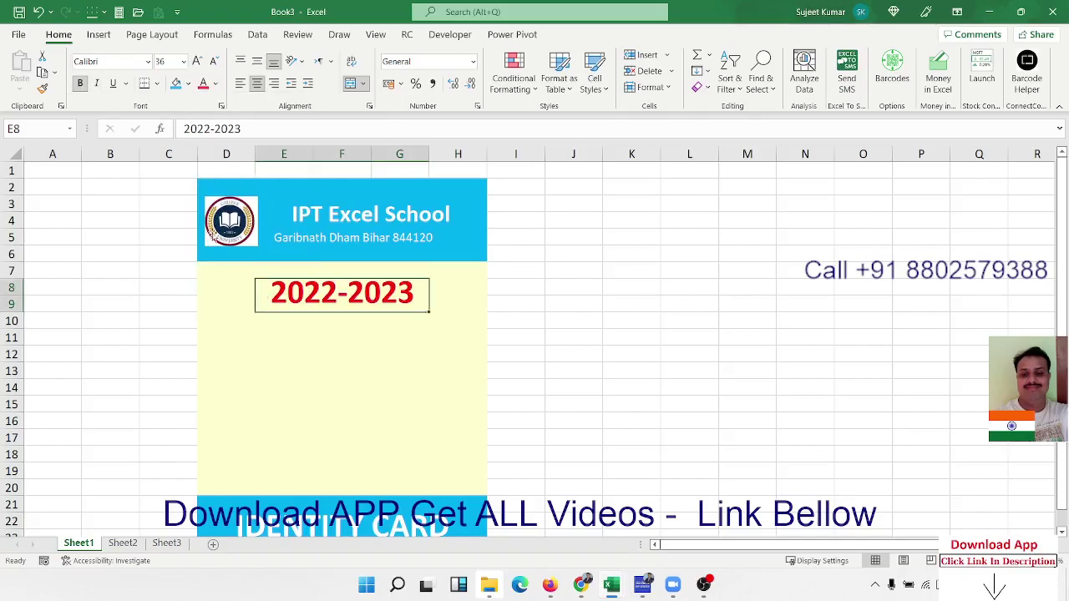
left_click(341, 370)
left_click(354, 334)
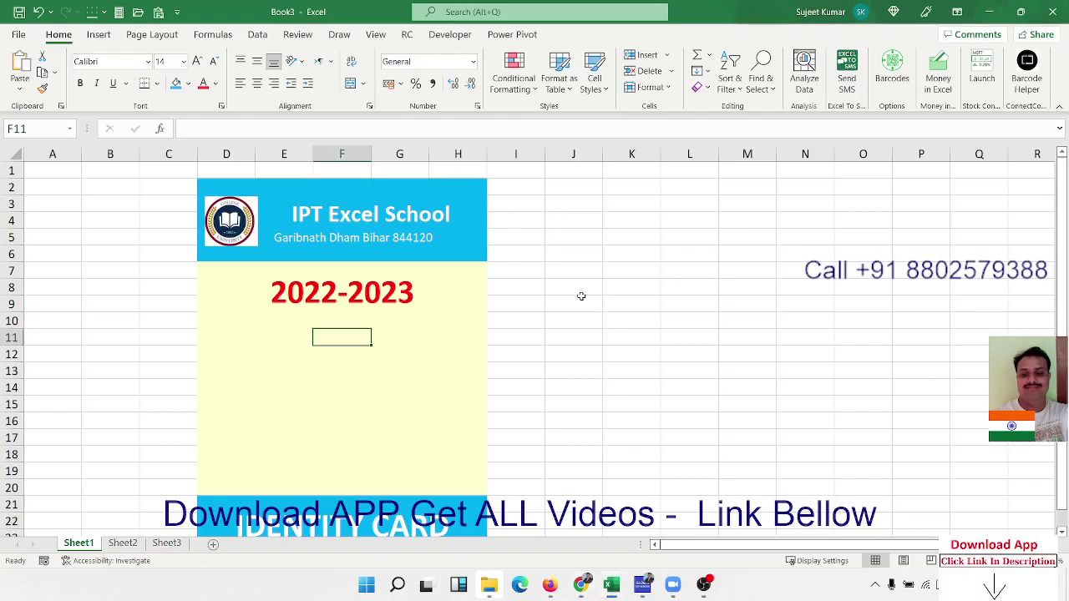
Paste the student's photo, shrink it and position it under the 2022-2023 year.
key("ctrl+v")
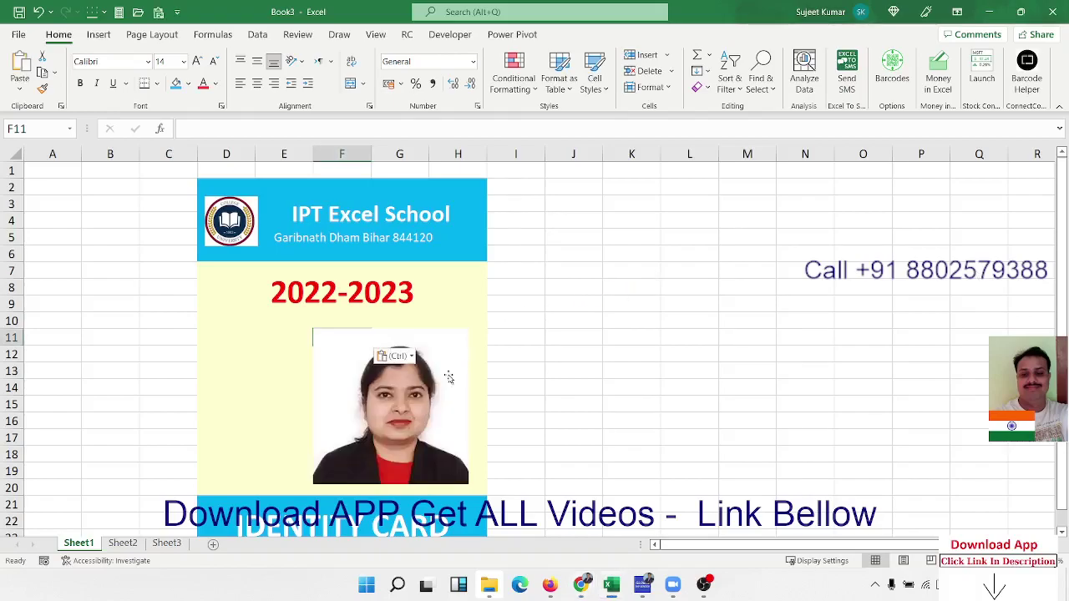
left_click_drag(455, 388, 640, 314)
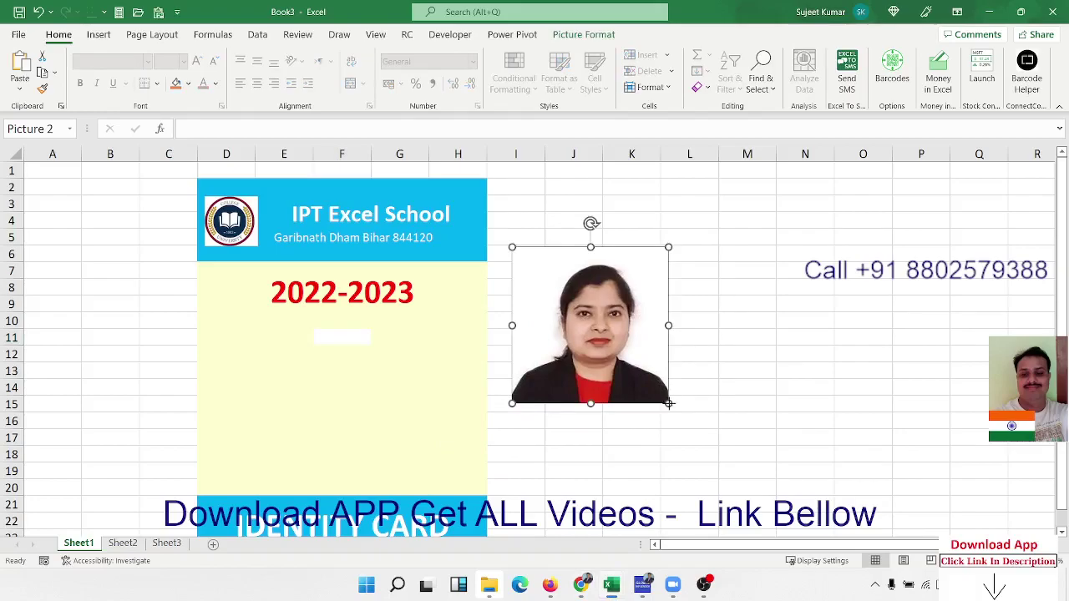
left_click_drag(668, 406, 610, 360)
left_click_drag(586, 312, 368, 368)
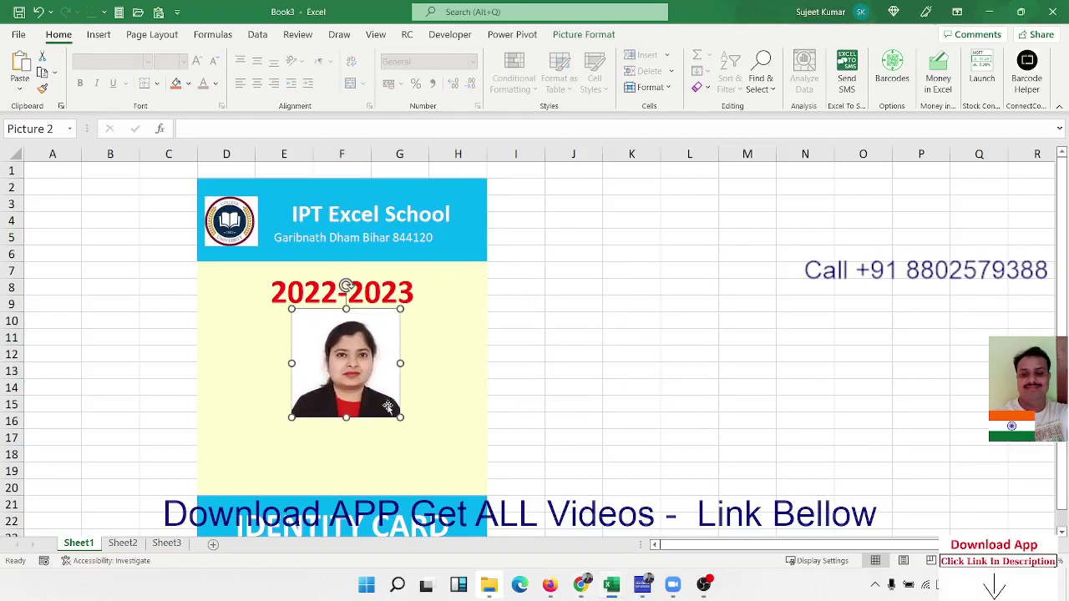
left_click_drag(402, 420, 395, 415)
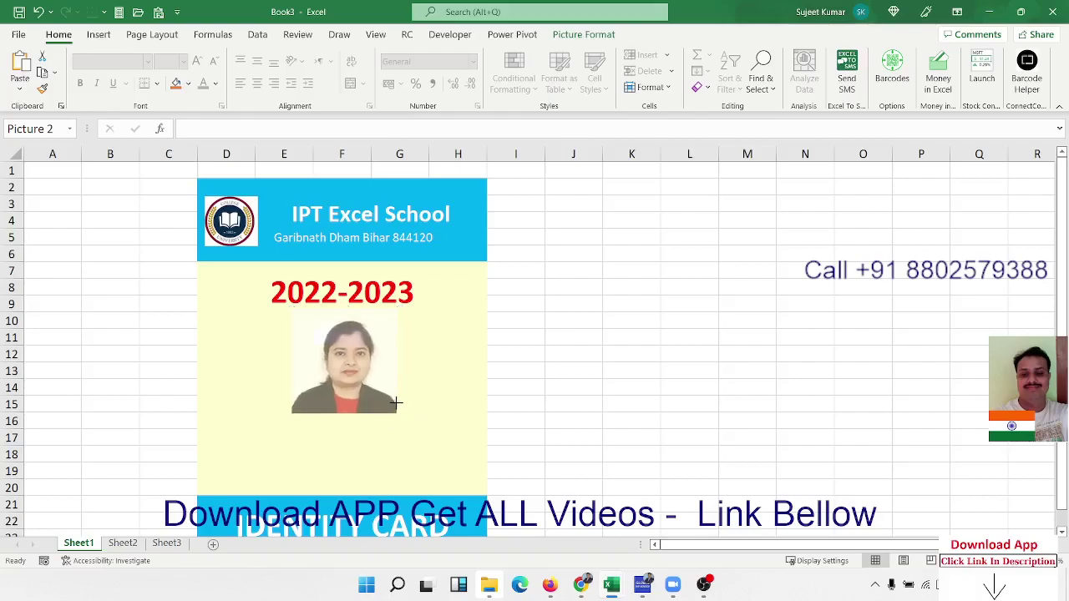
left_click(409, 452)
Merge and centre cells E16:G17 beneath the photo.
left_click(261, 428)
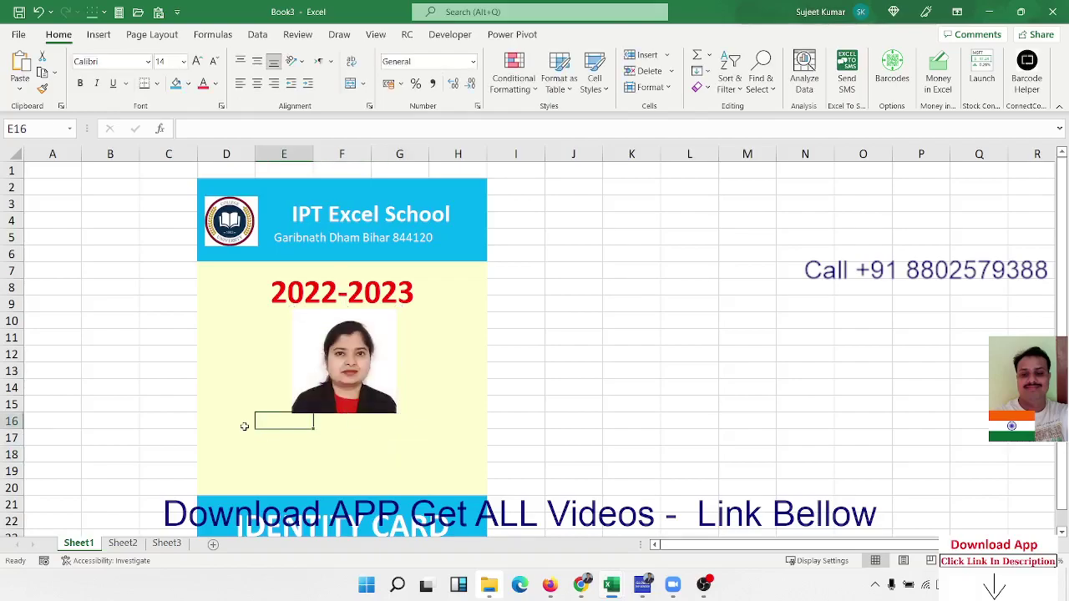
left_click(235, 426)
left_click_drag(236, 425, 446, 437)
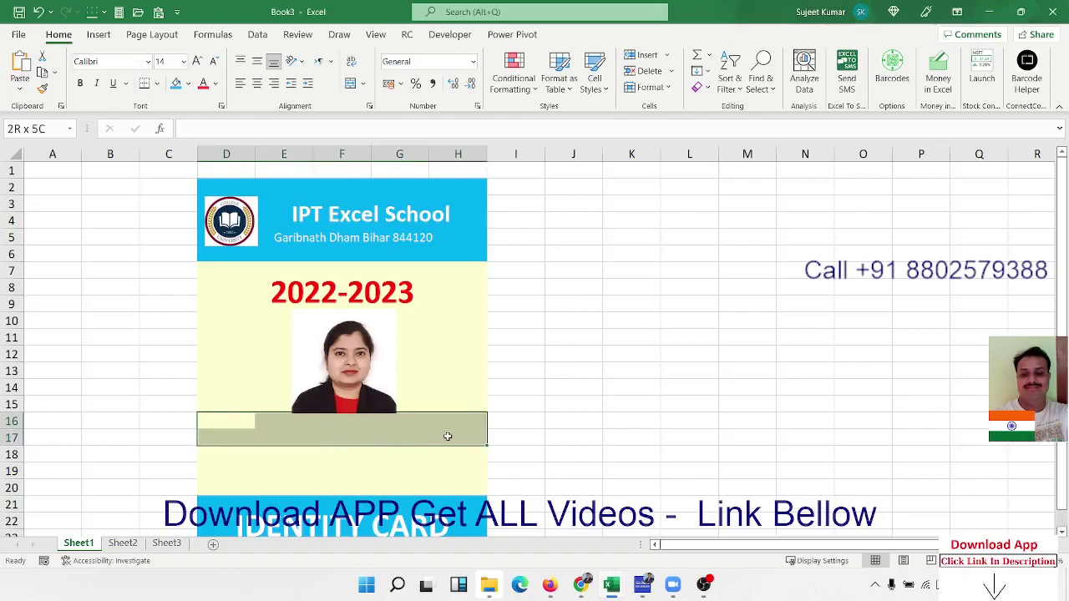
left_click(400, 437)
left_click_drag(269, 420, 426, 436)
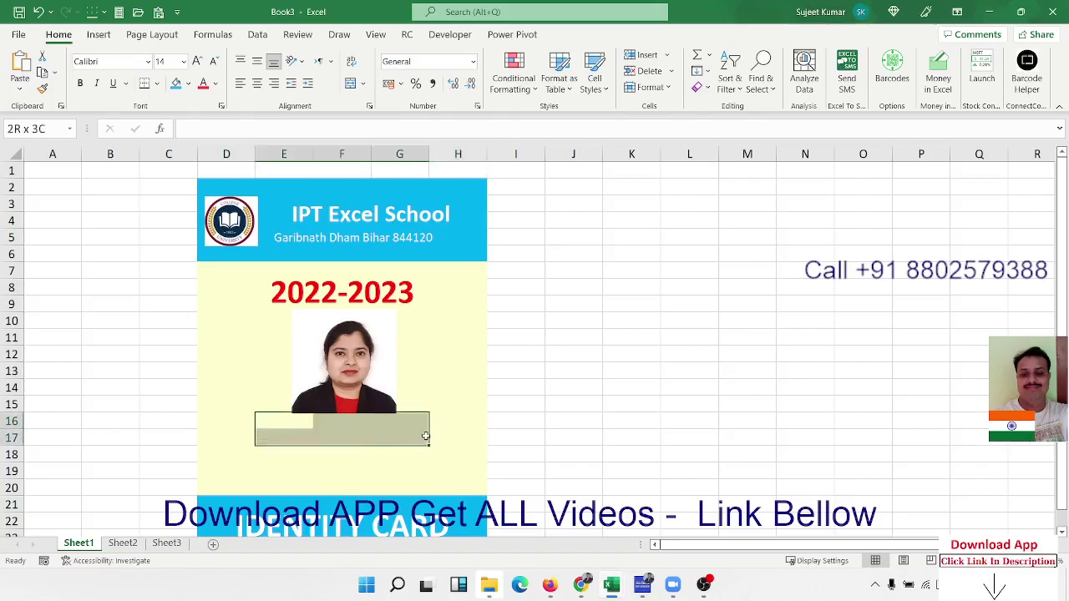
left_click(352, 83)
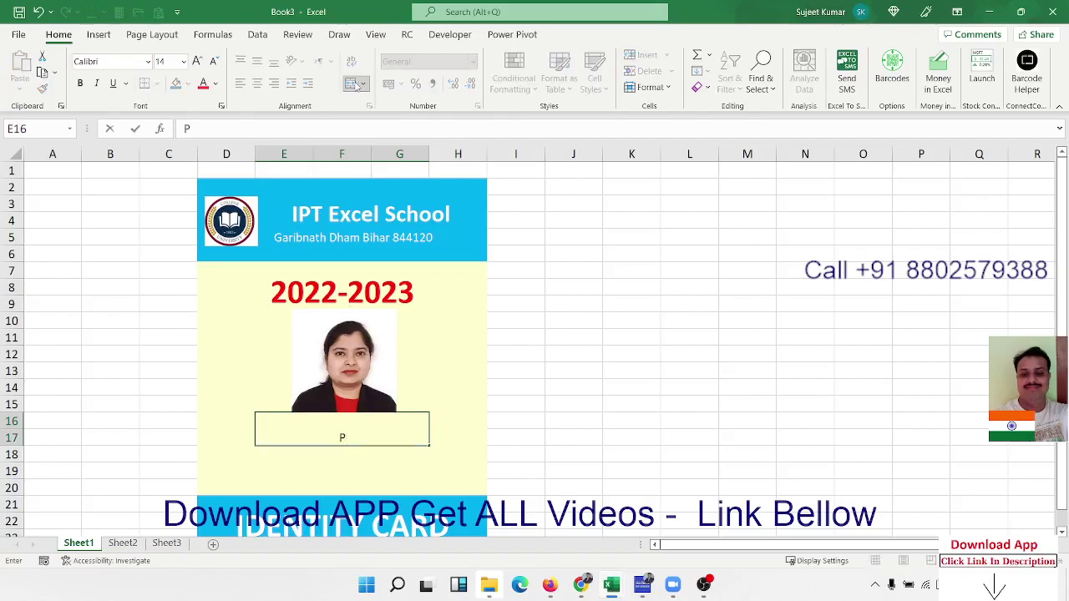
Enter the student's full name in the merged cell, enlarged to 22 pt and bold.
key("ctrl+Return")
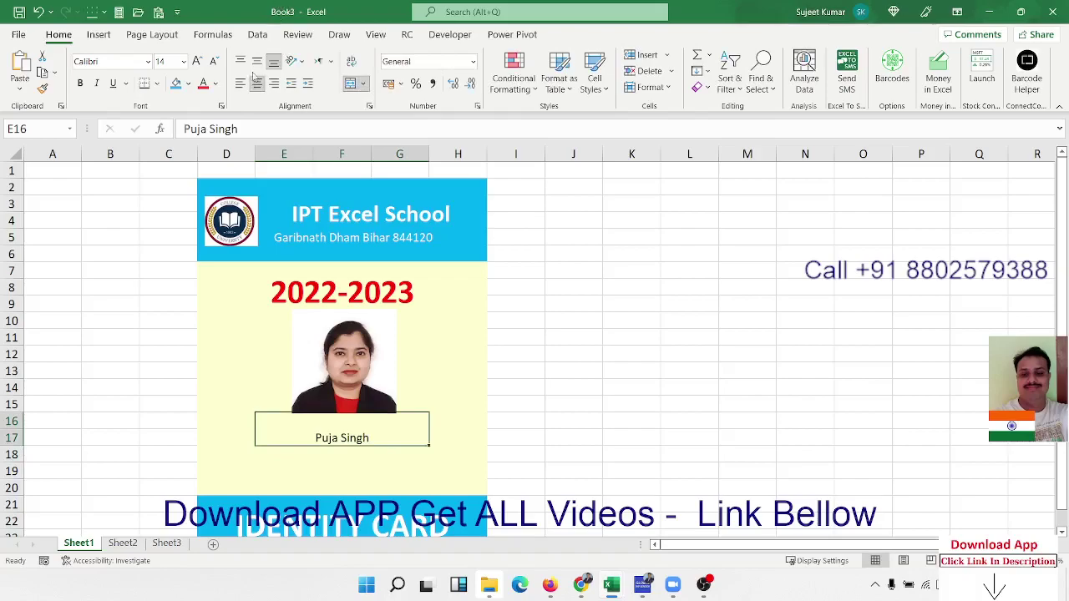
left_click(195, 61)
left_click(195, 61)
left_click(196, 61)
left_click(196, 61)
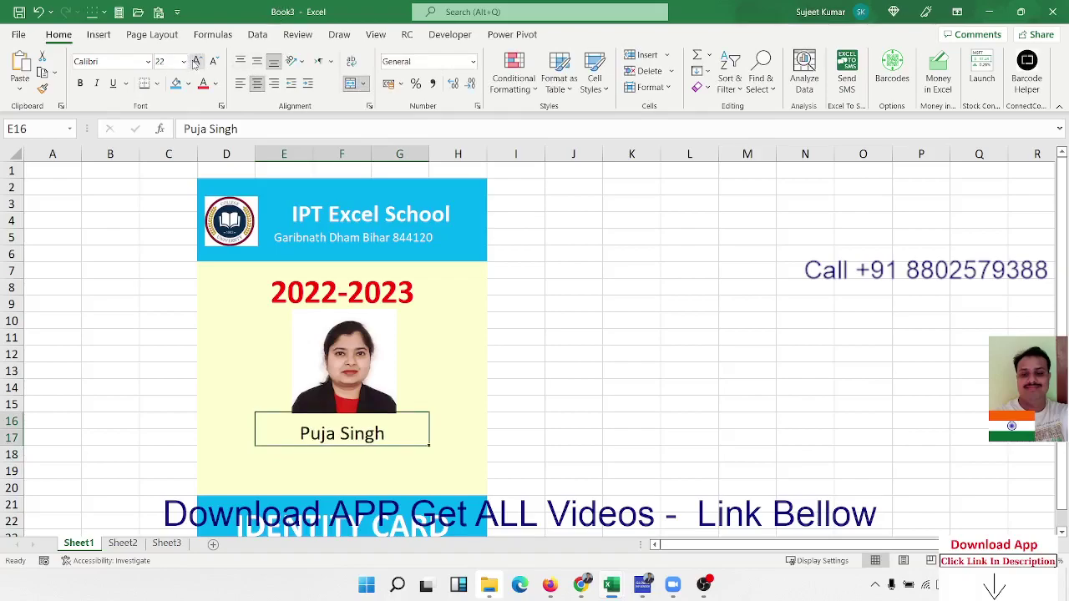
key("ctrl+b")
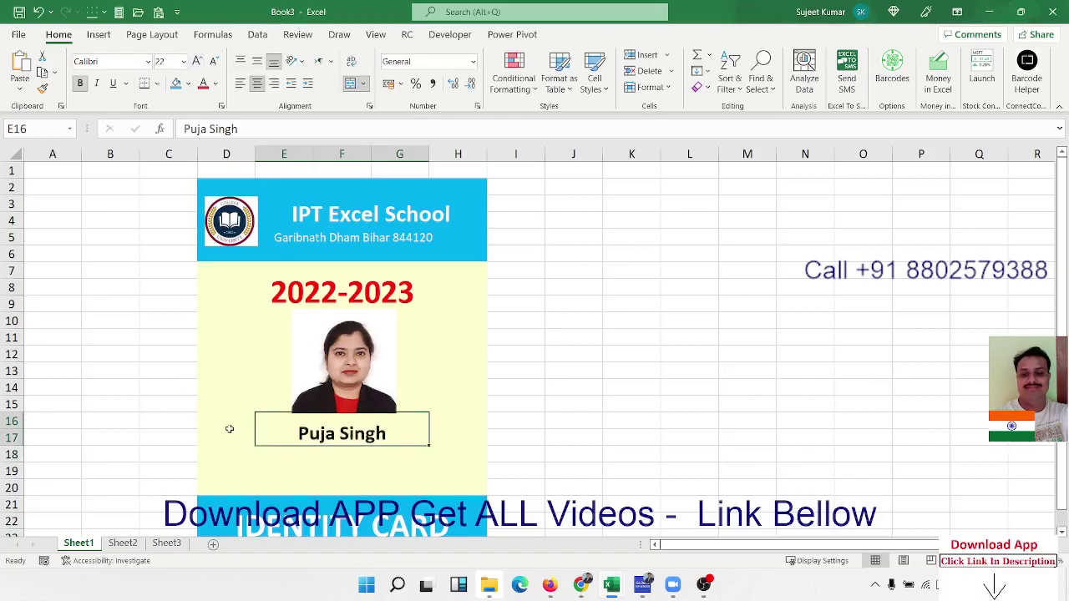
left_click(242, 455)
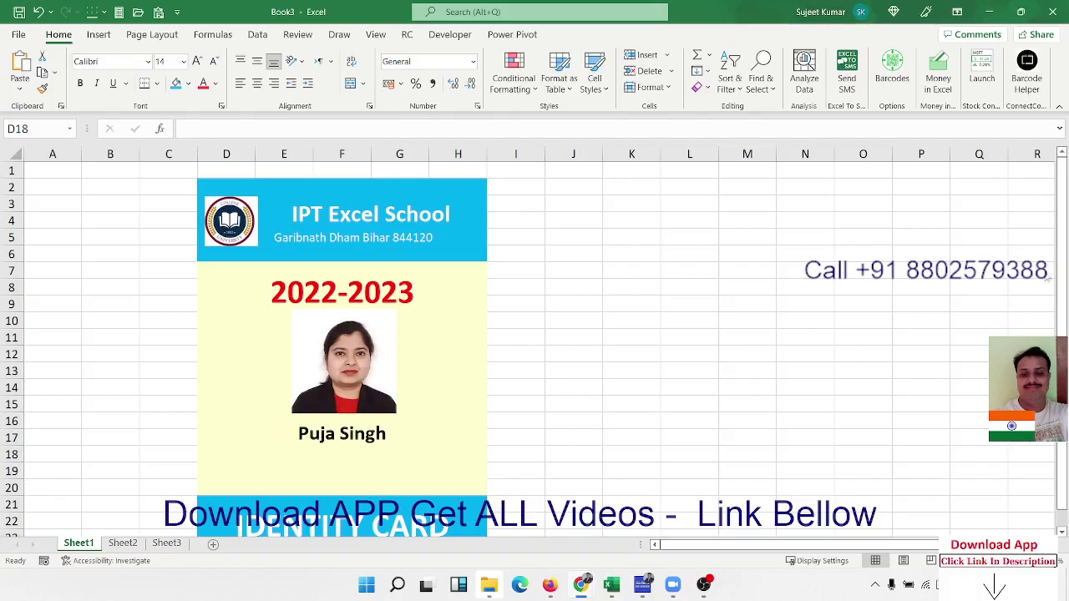
Fill D18 with the student's date of birth, Class II and Roll 40, sized 16 pt.
left_click(235, 451)
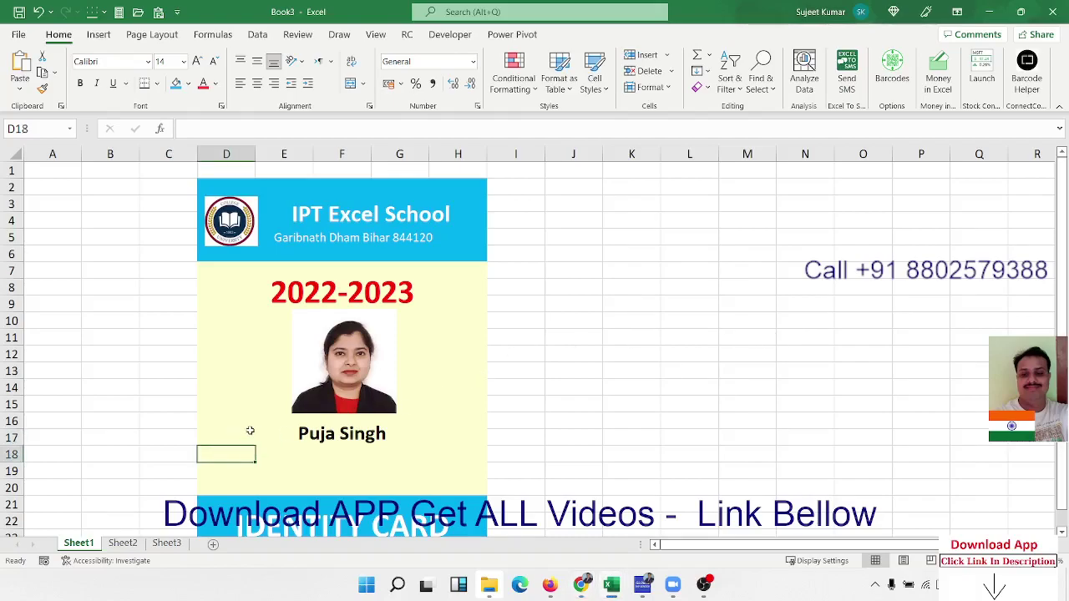
type("DOB")
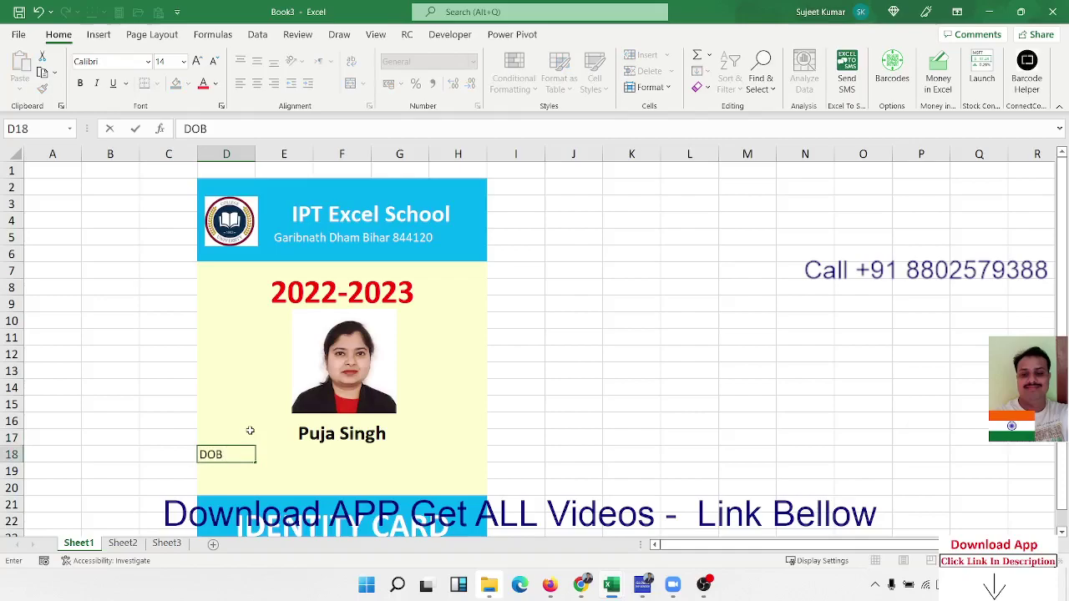
type(" - 0")
type("3/03/20")
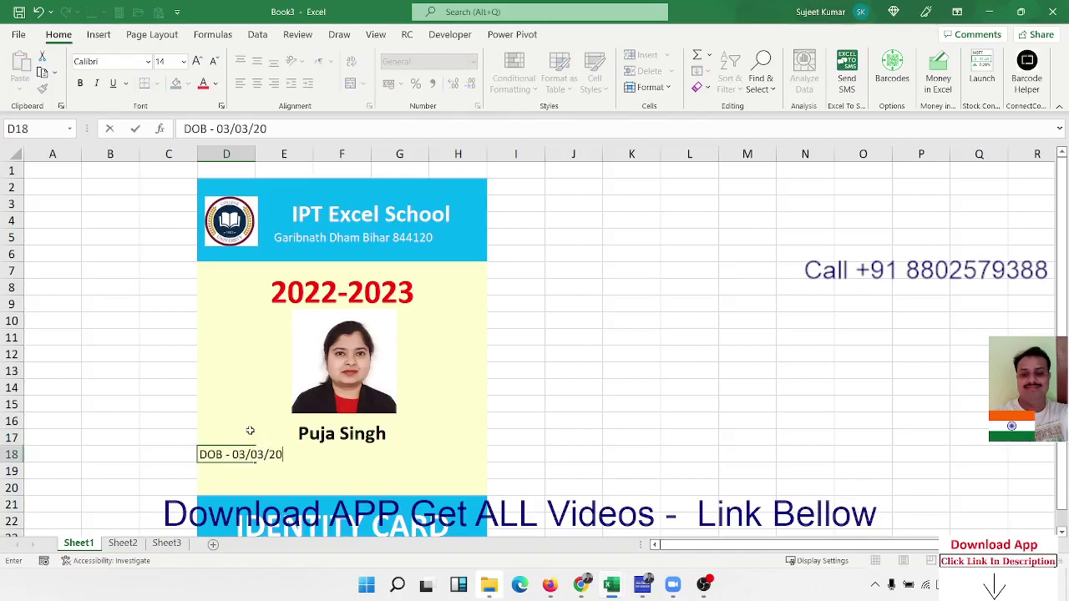
type("15  ")
type("C")
type("lass ")
type("II")
type(" R")
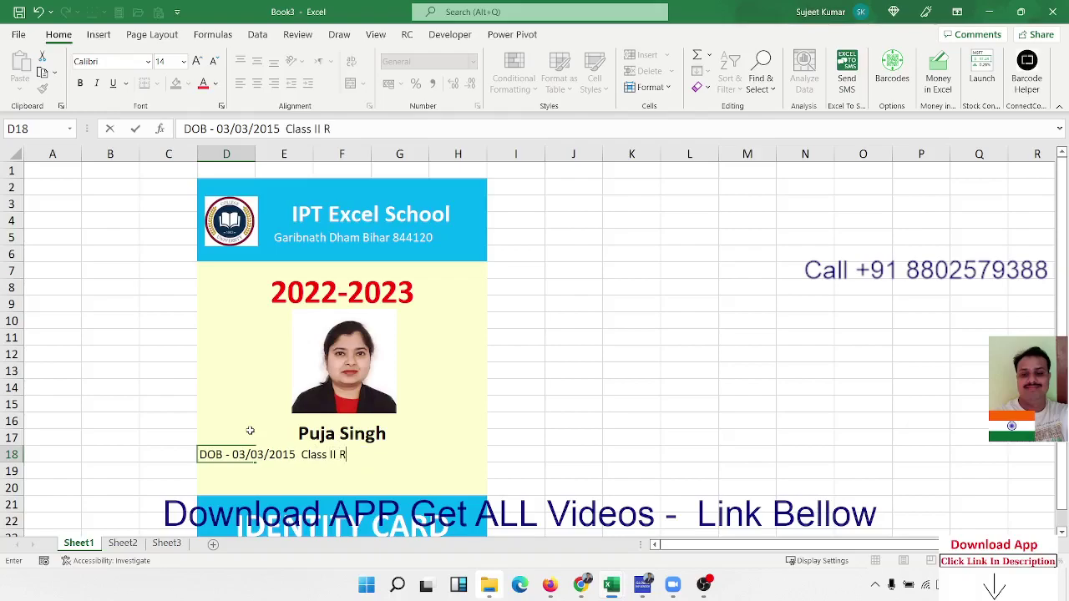
key("Return")
key("Up")
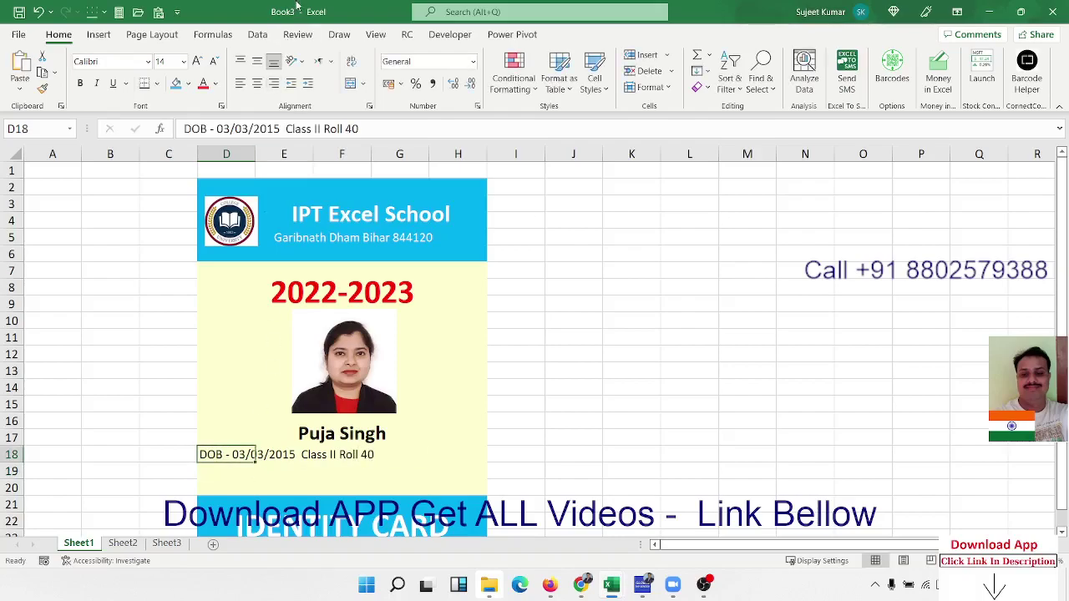
left_click(198, 61)
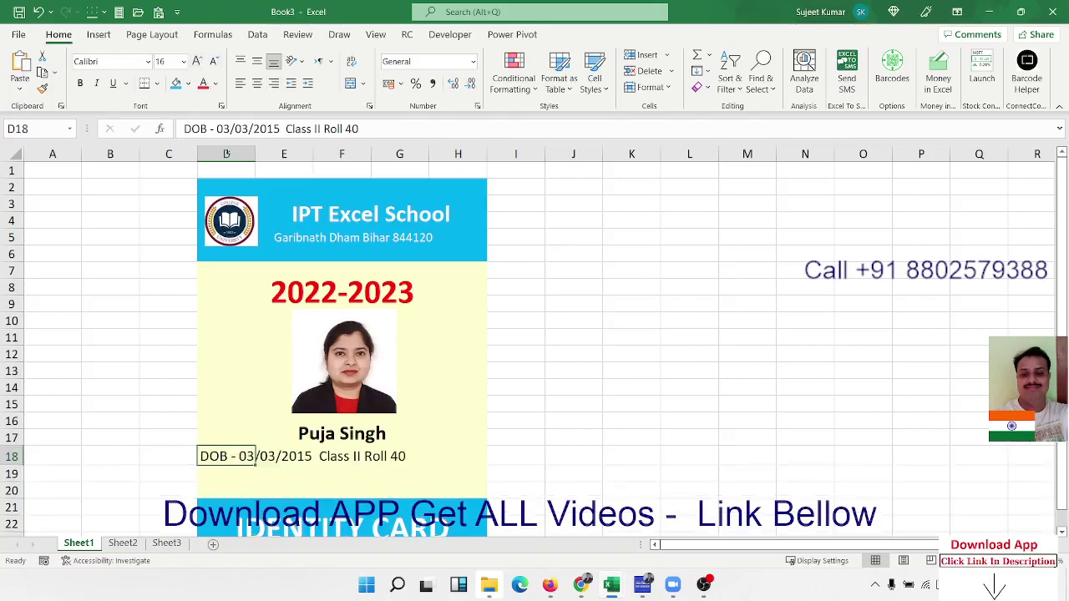
left_click(237, 472)
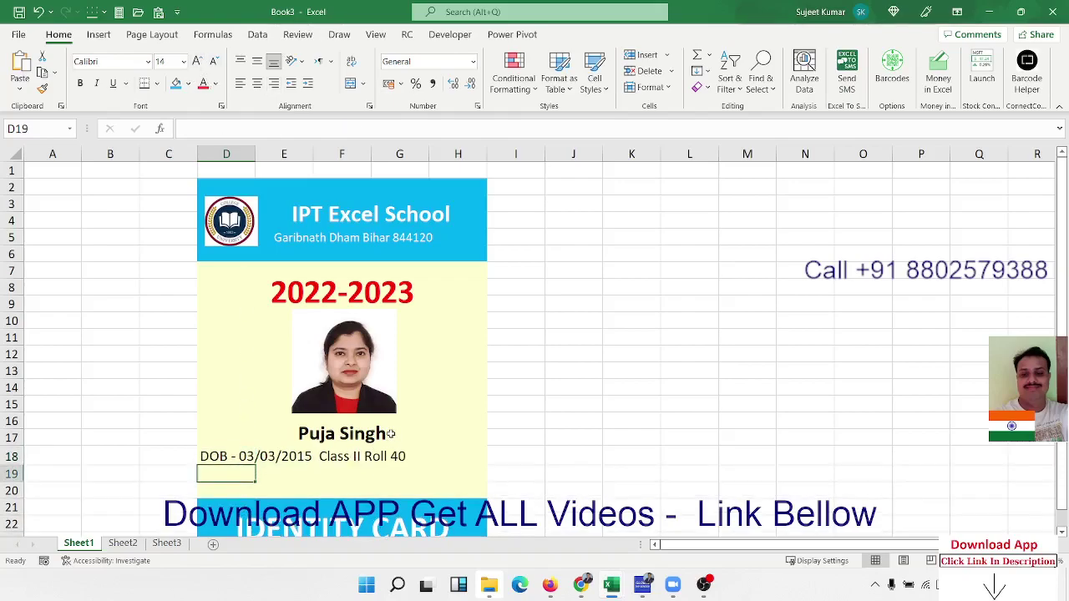
Enter 'Blood Group : B+' in D19 and the student's home address in D20.
type("Bl")
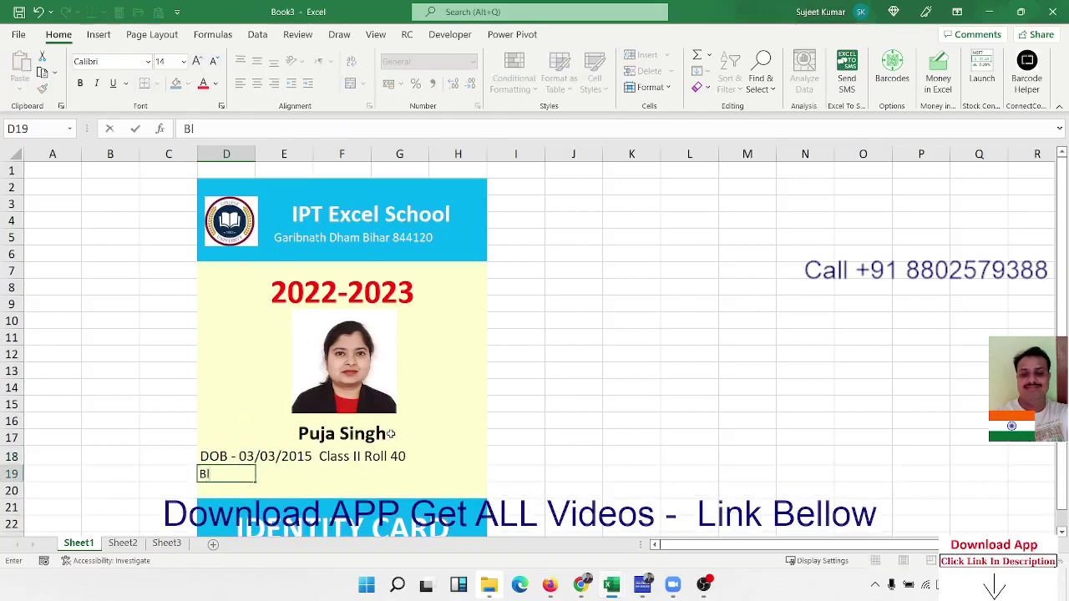
type("ood")
type(" Gr")
type("oup")
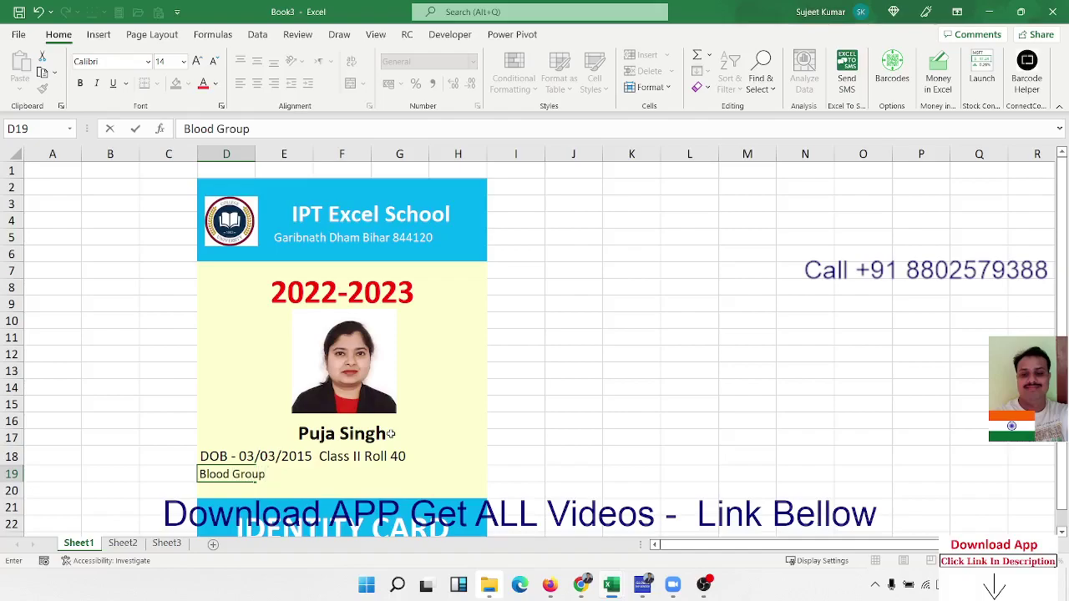
type(" : B")
type("+")
key("Return")
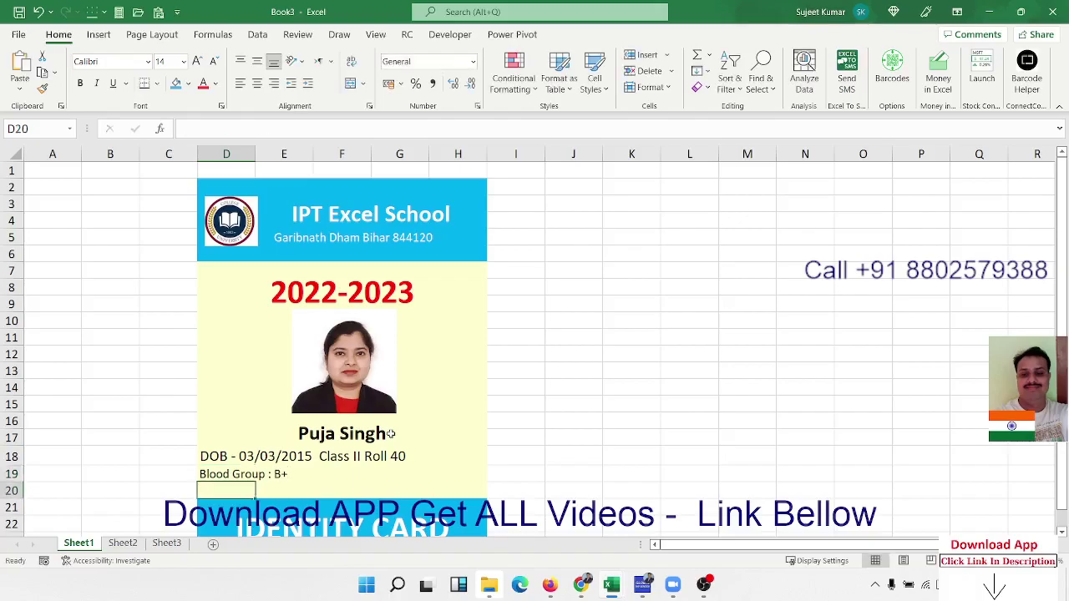
type("Address ")
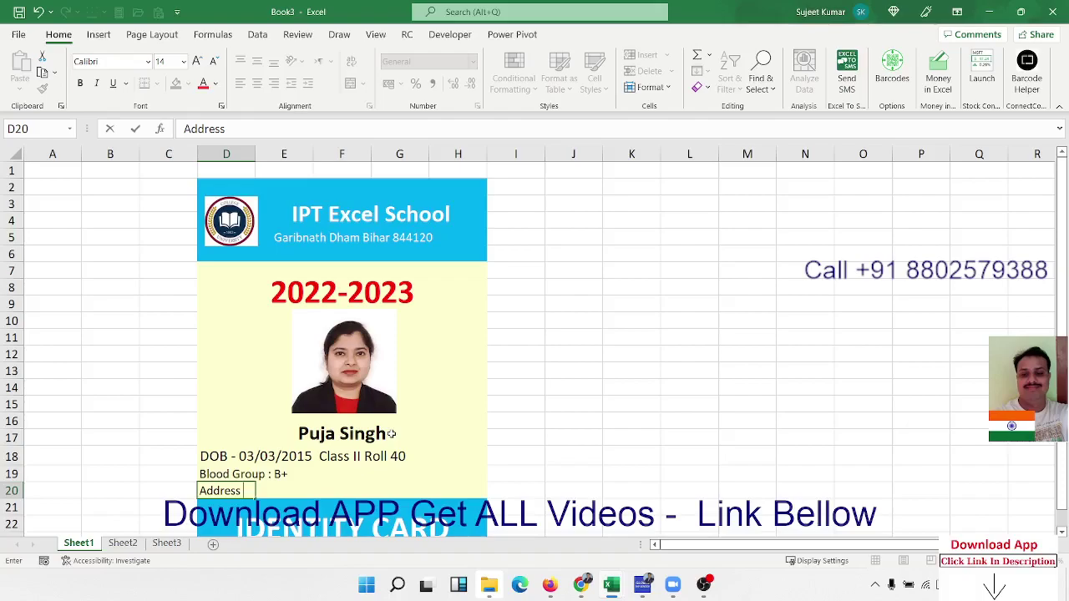
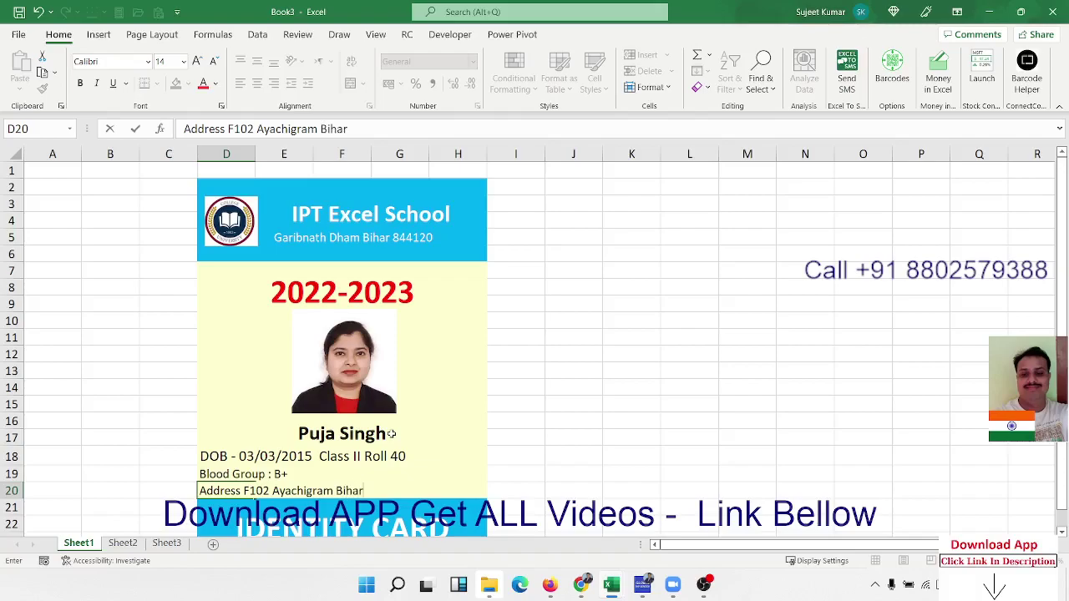
key("Return")
Enter the student's mobile number in F19, beside the blood group.
key("Up")
key("Up")
key("Right")
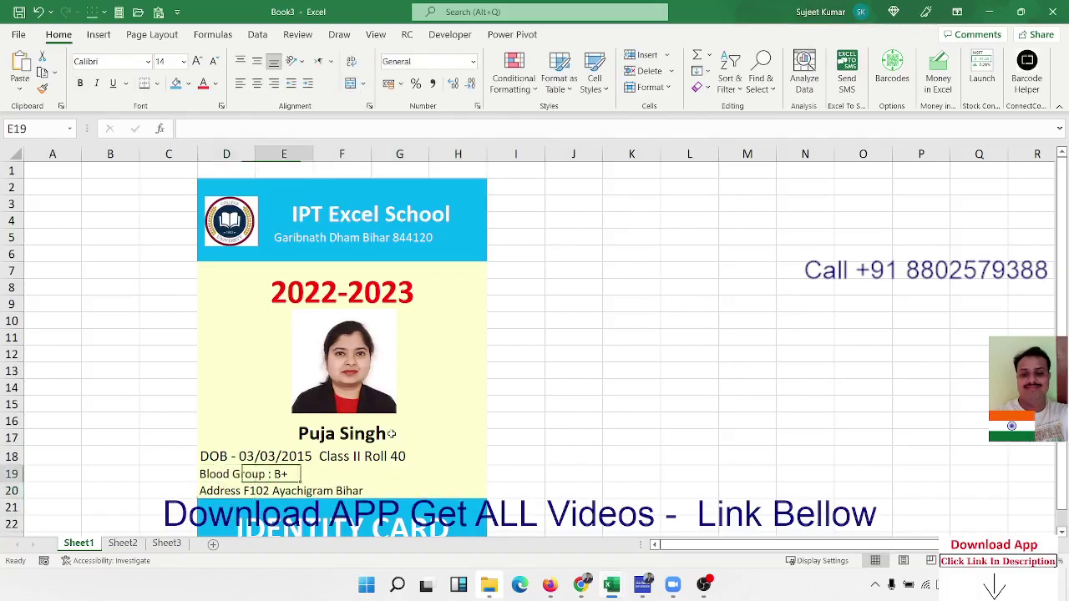
key("Right")
key("Right")
key("Left")
type("Mo")
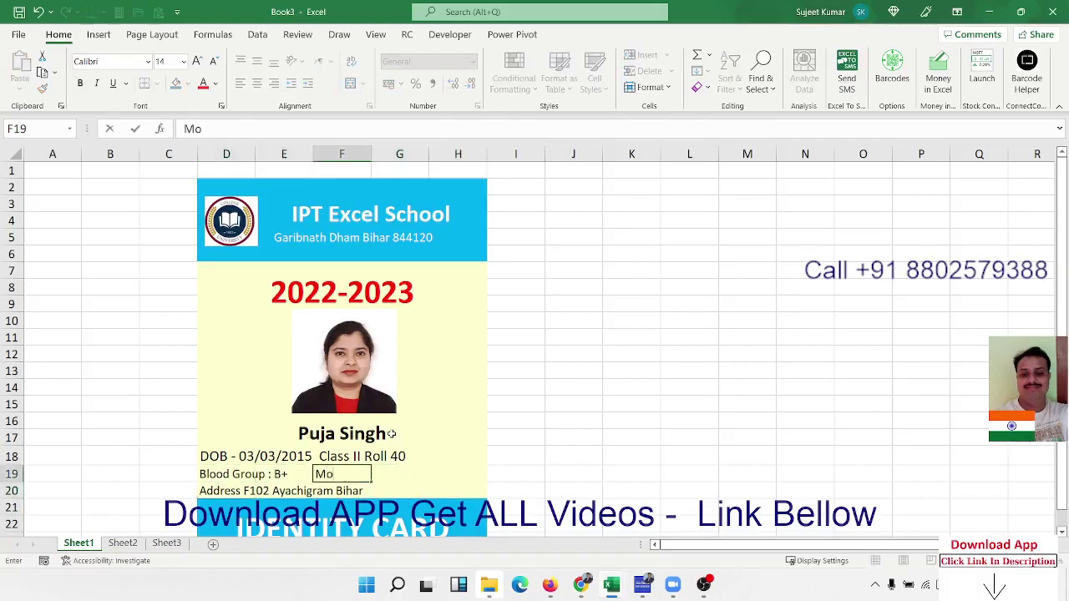
type("bile")
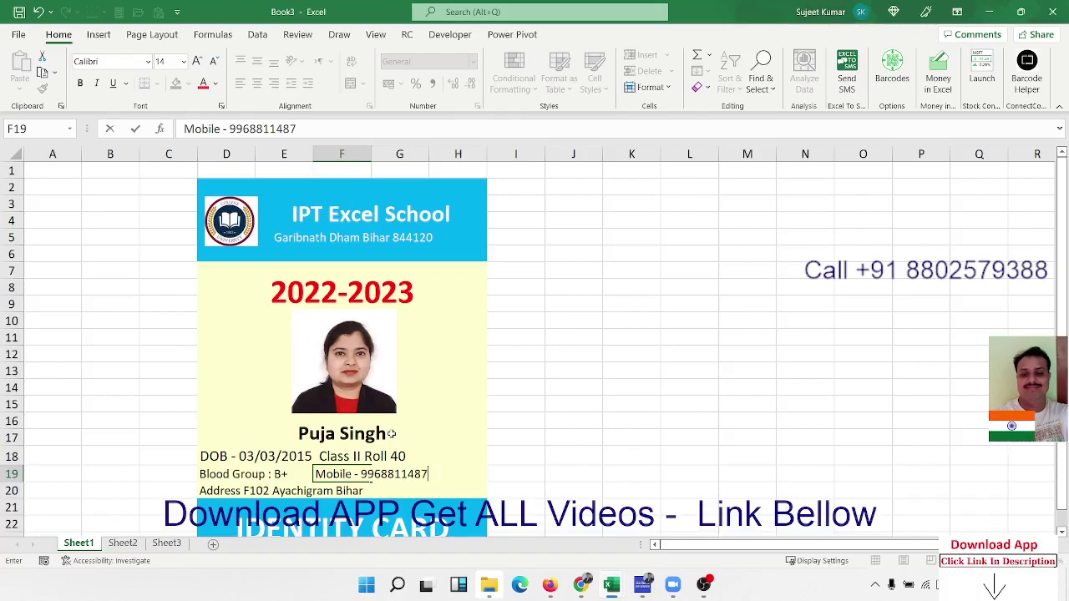
key("Return")
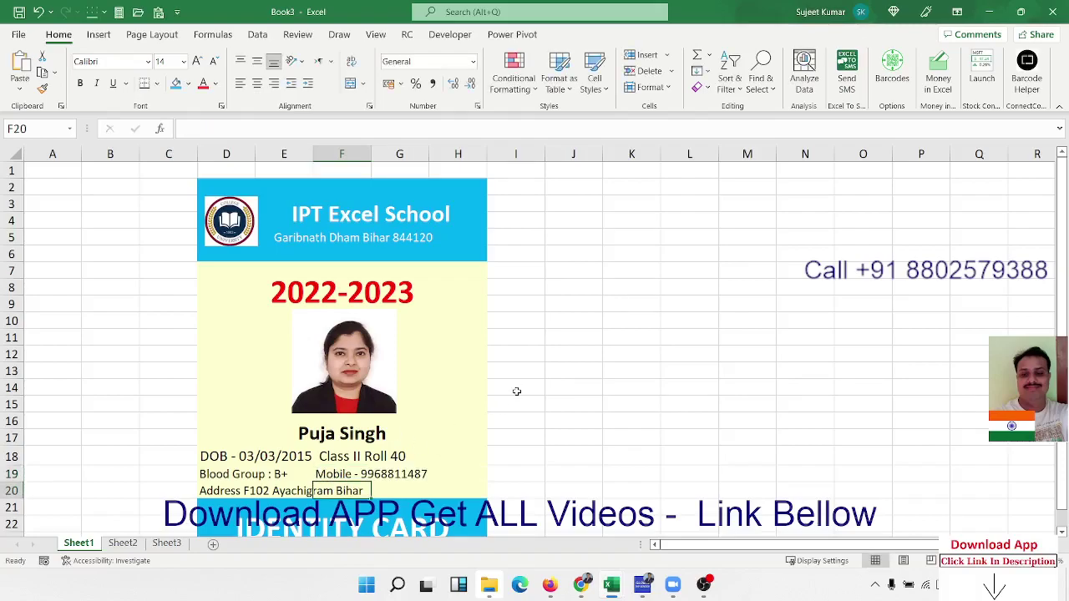
Put the label 'Singnanature' in cell H18, next to the DOB line.
scroll(516, 392, "down", 3)
scroll(516, 392, "up", 3)
scroll(451, 480, "down", 3)
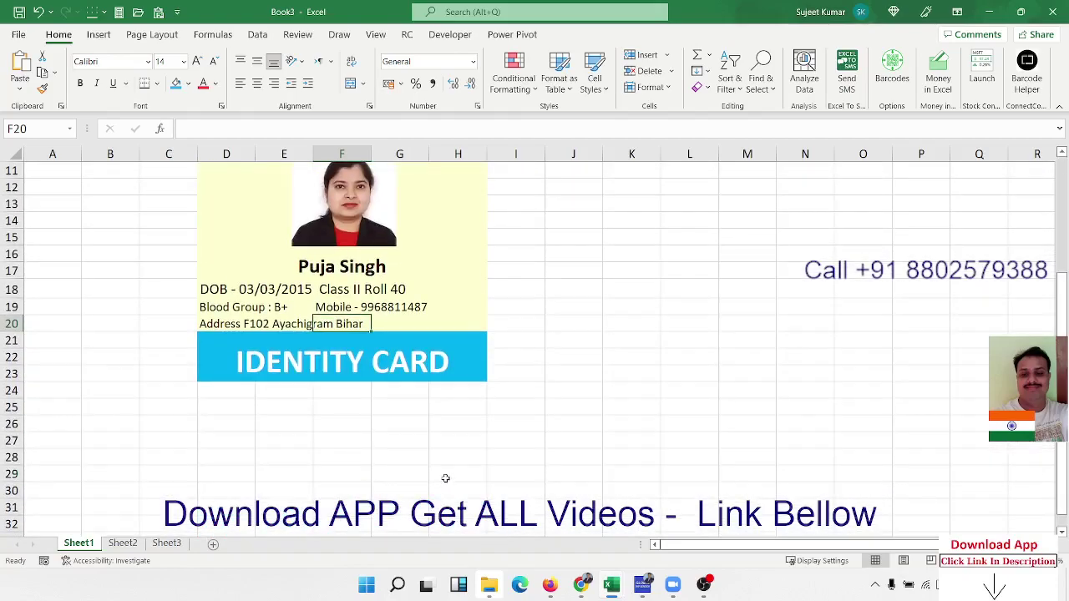
scroll(445, 449, "up", 3)
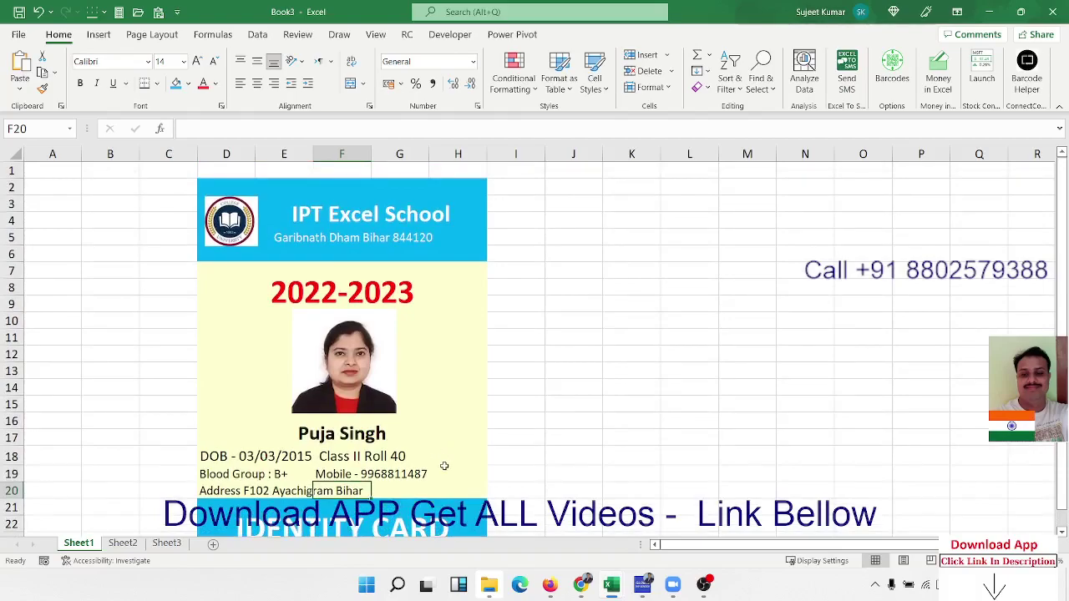
left_click(451, 458)
left_click(422, 431)
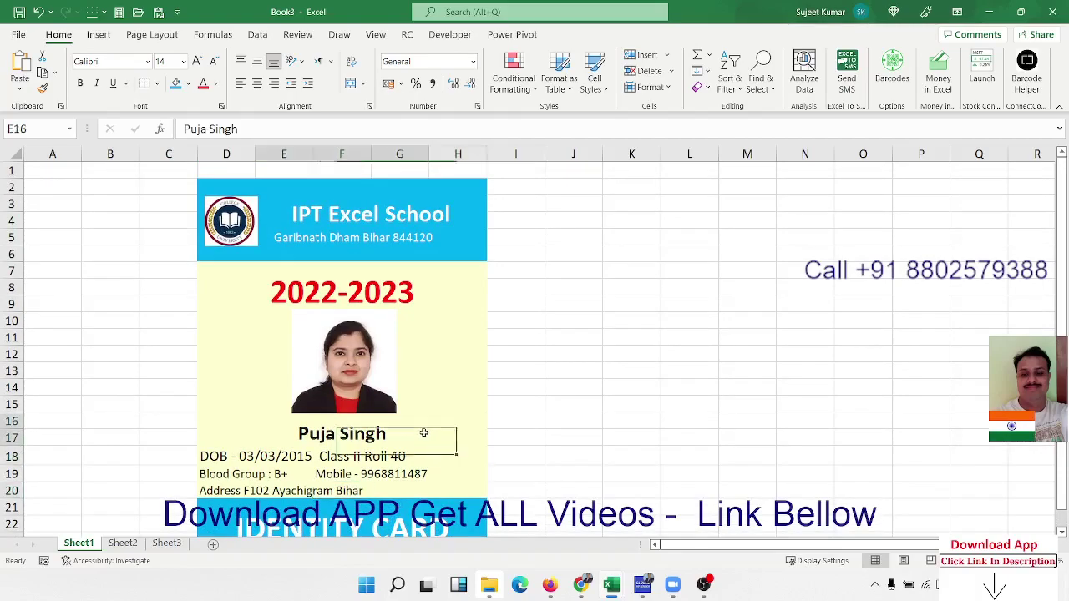
left_click(451, 451)
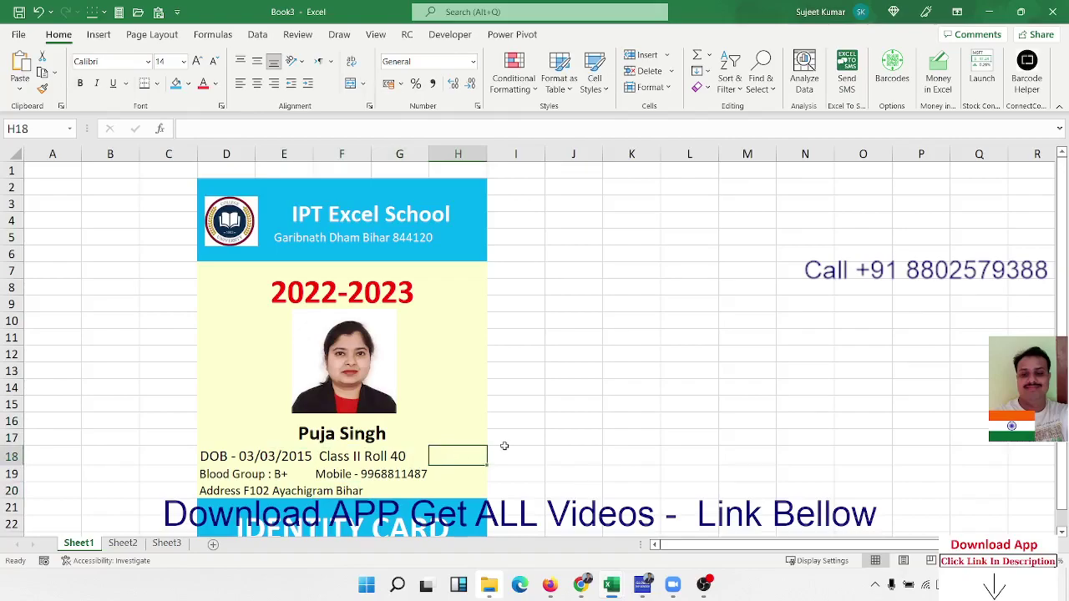
type("S")
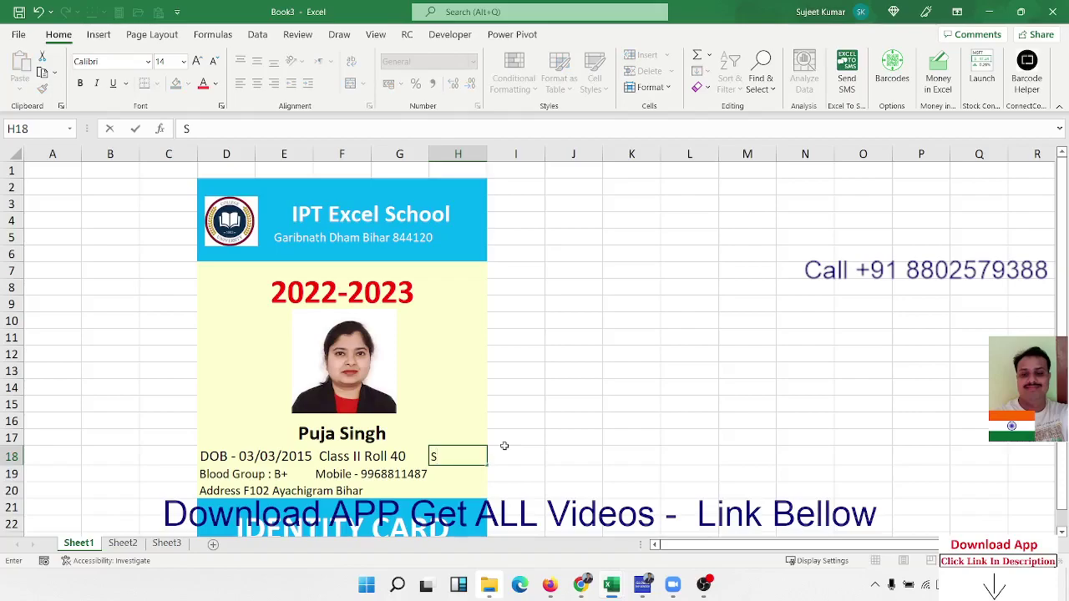
type("ig")
key("BackSpace")
type("n")
type("g")
type("nan")
type("at")
type("ur")
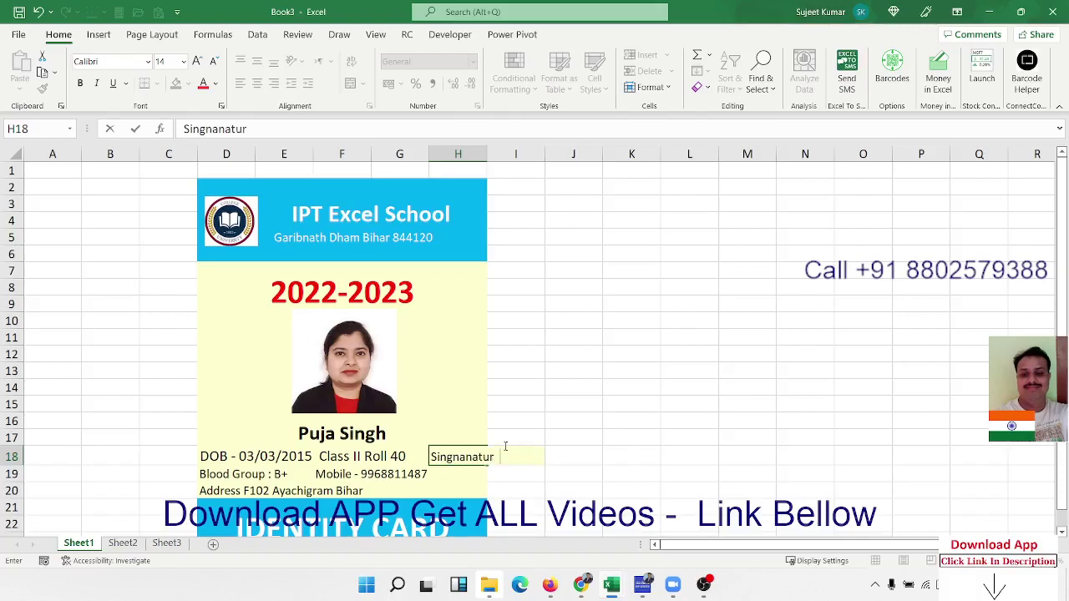
type("e of")
key("BackSpace")
key("BackSpace")
key("BackSpace")
key("ctrl+Return")
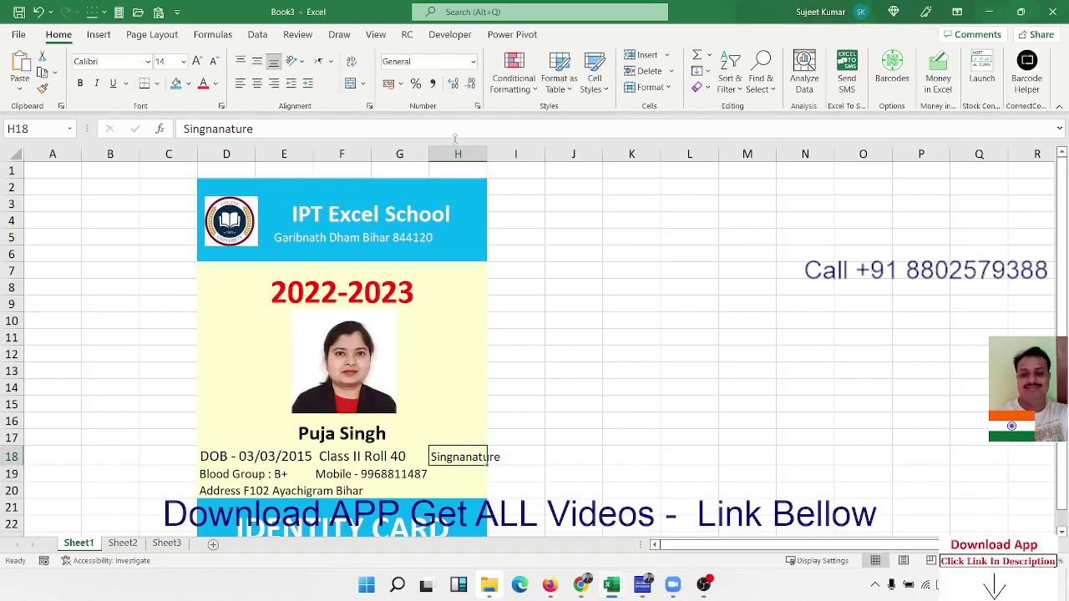
Widen column H and give H18 a top border as the signature line.
left_click_drag(487, 153, 497, 153)
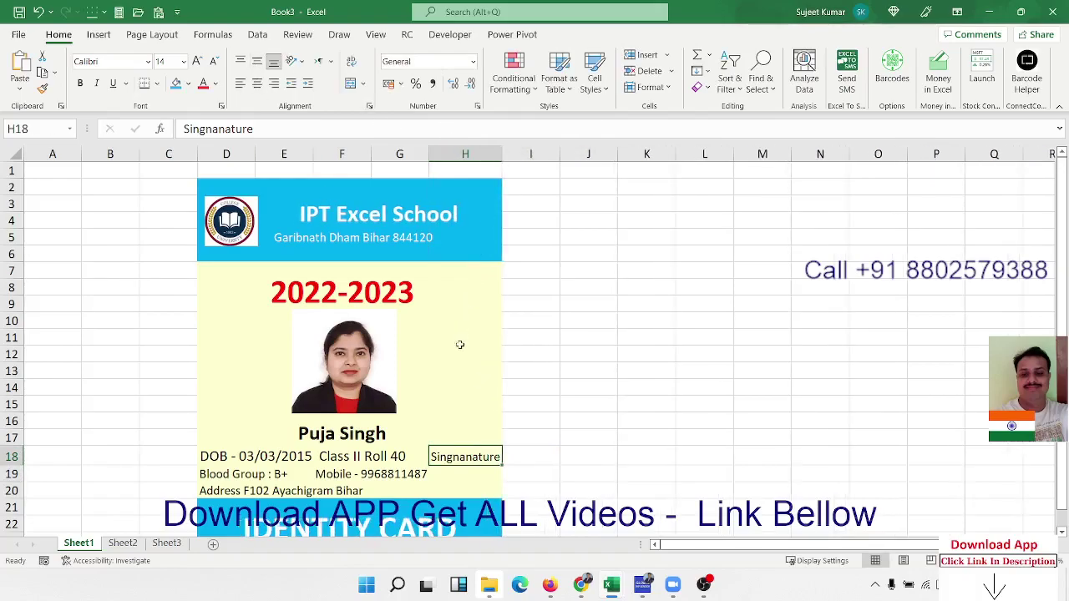
key("Down")
key("Down")
left_click(464, 460)
left_click(153, 84)
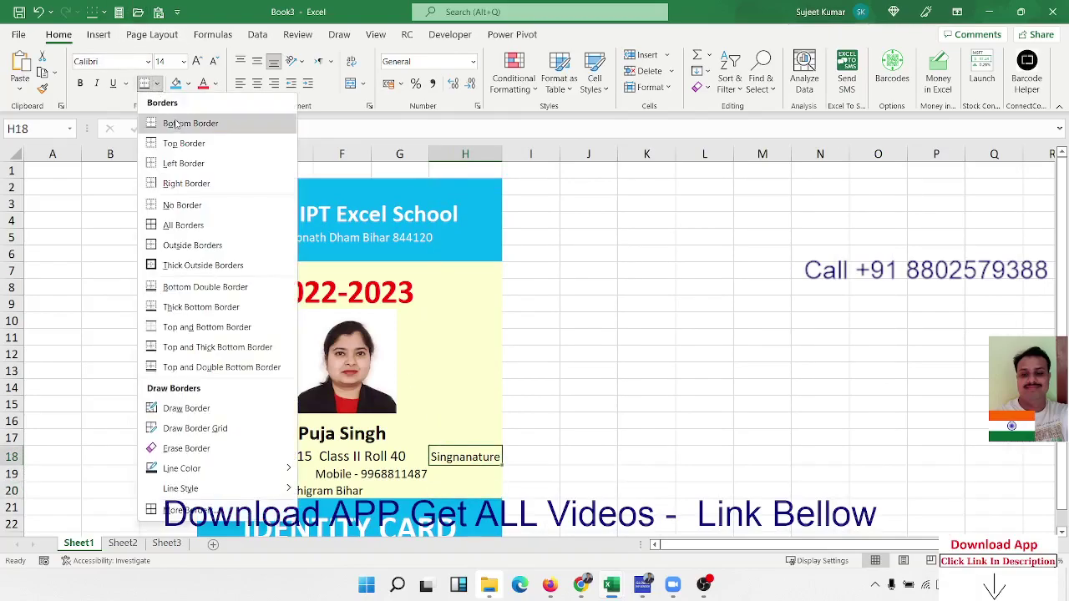
left_click(175, 143)
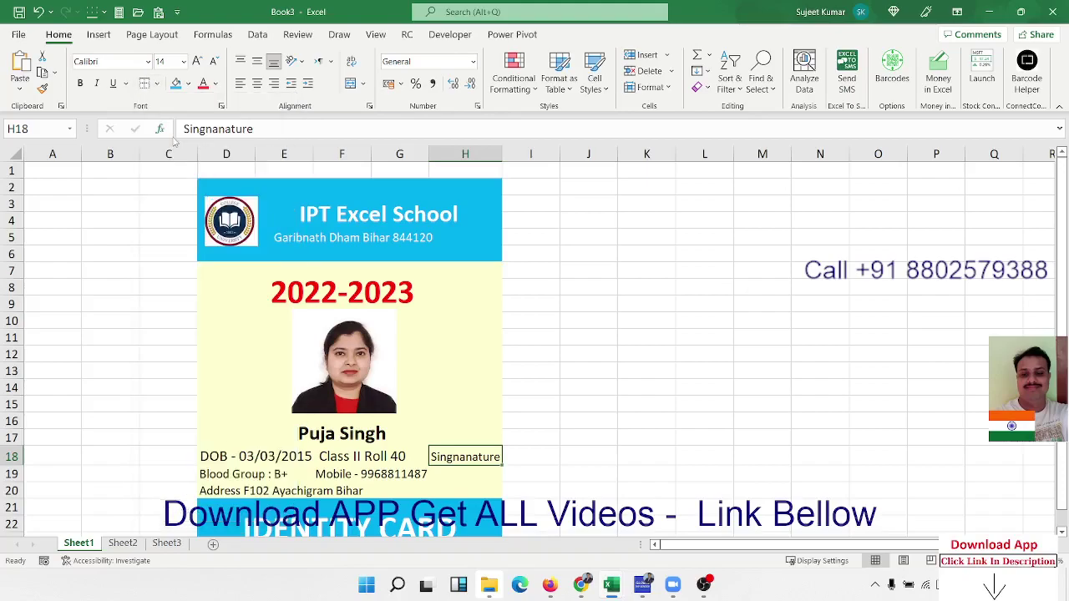
left_click(482, 389)
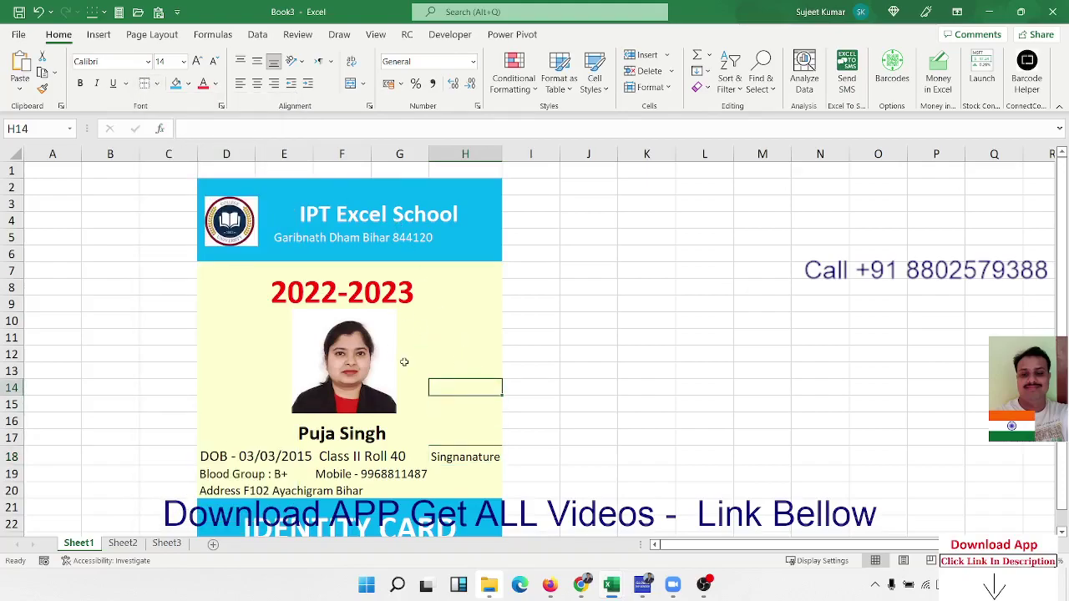
scroll(406, 359, "down", 3)
scroll(406, 356, "up", 3)
scroll(405, 355, "up", 1)
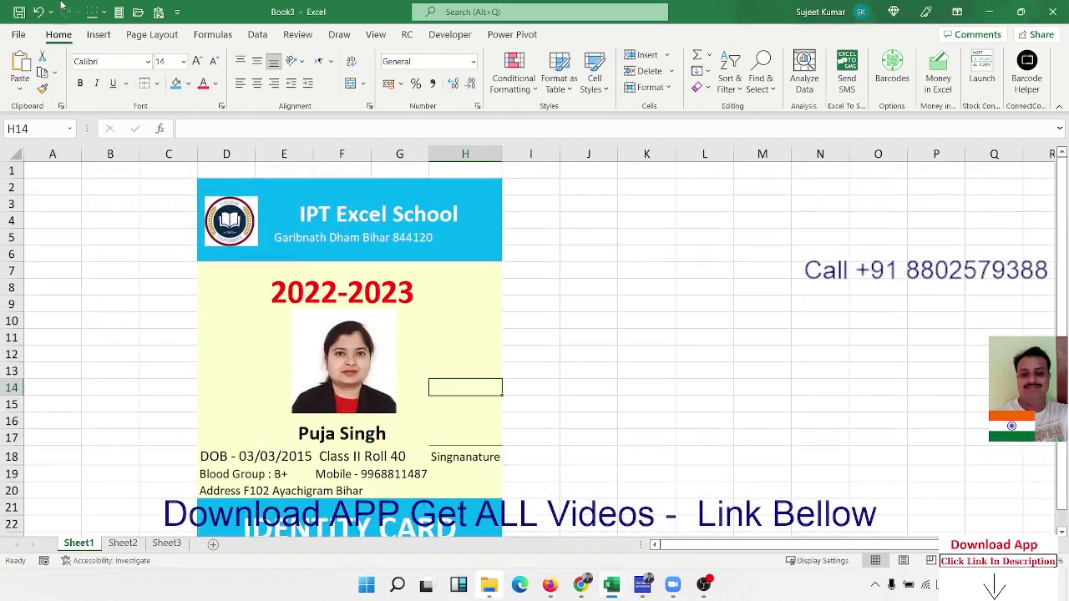
Turn off Gridlines View on the Page Layout tab so the card sits on plain white.
left_click(167, 34)
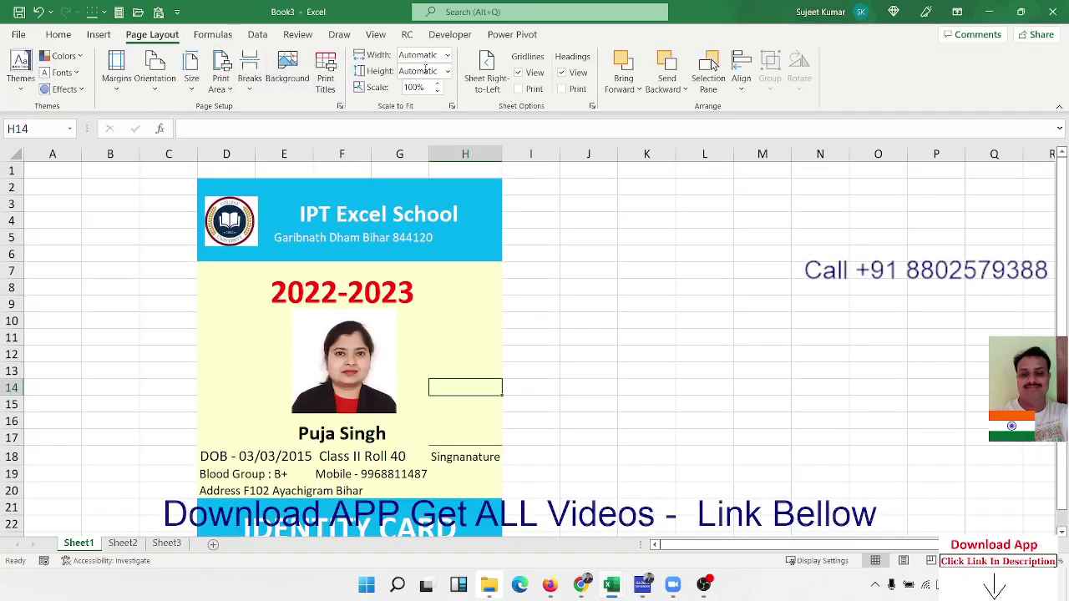
left_click(535, 74)
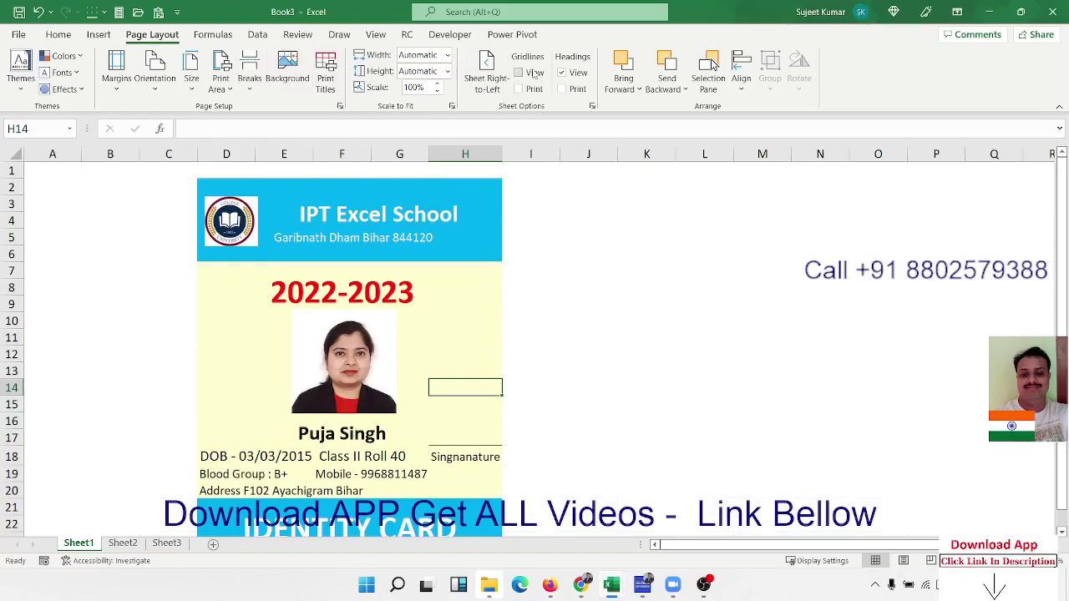
left_click(594, 249)
scroll(597, 249, "down", 3)
scroll(597, 249, "up", 3)
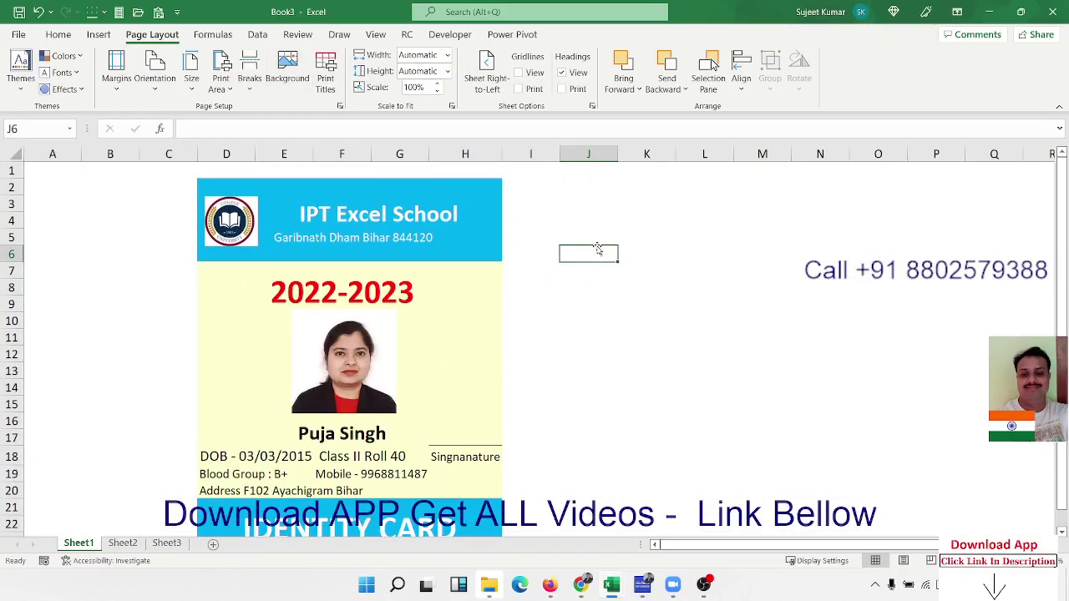